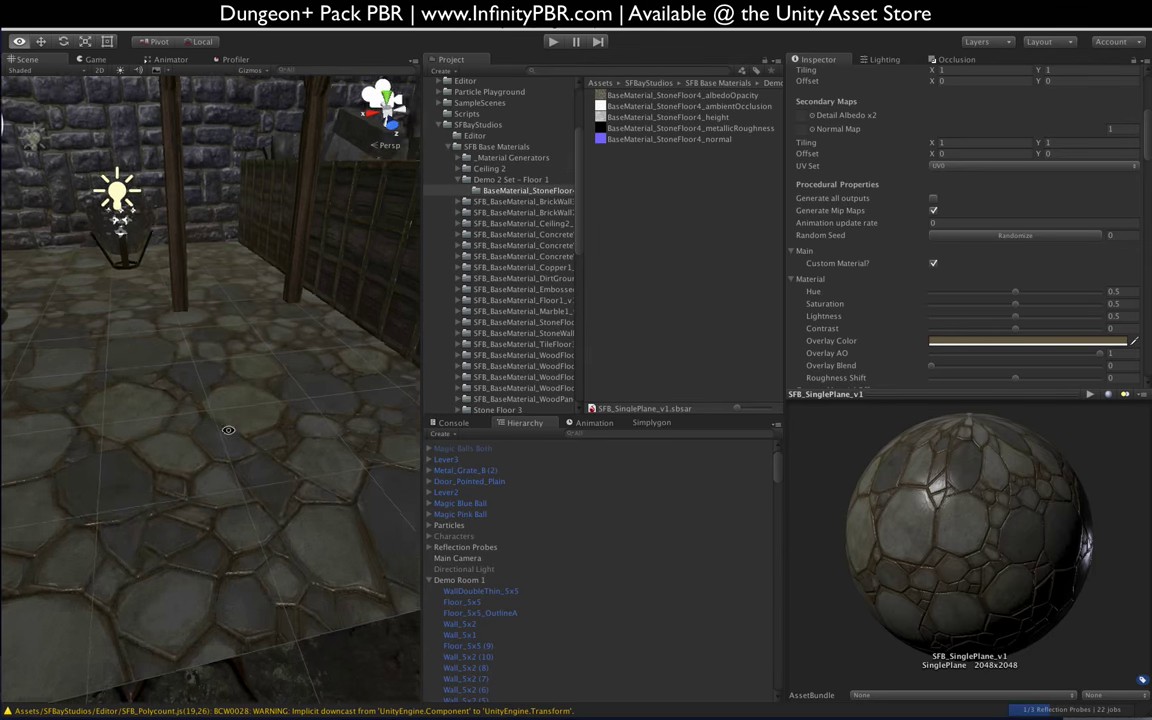
Set the stone floor material's saturation to 0.488, lightness to 0.557 and contrast to 0.122, keeping hue at 0.5
drag(249, 409, 751, 270)
scroll(816, 261, down, 5)
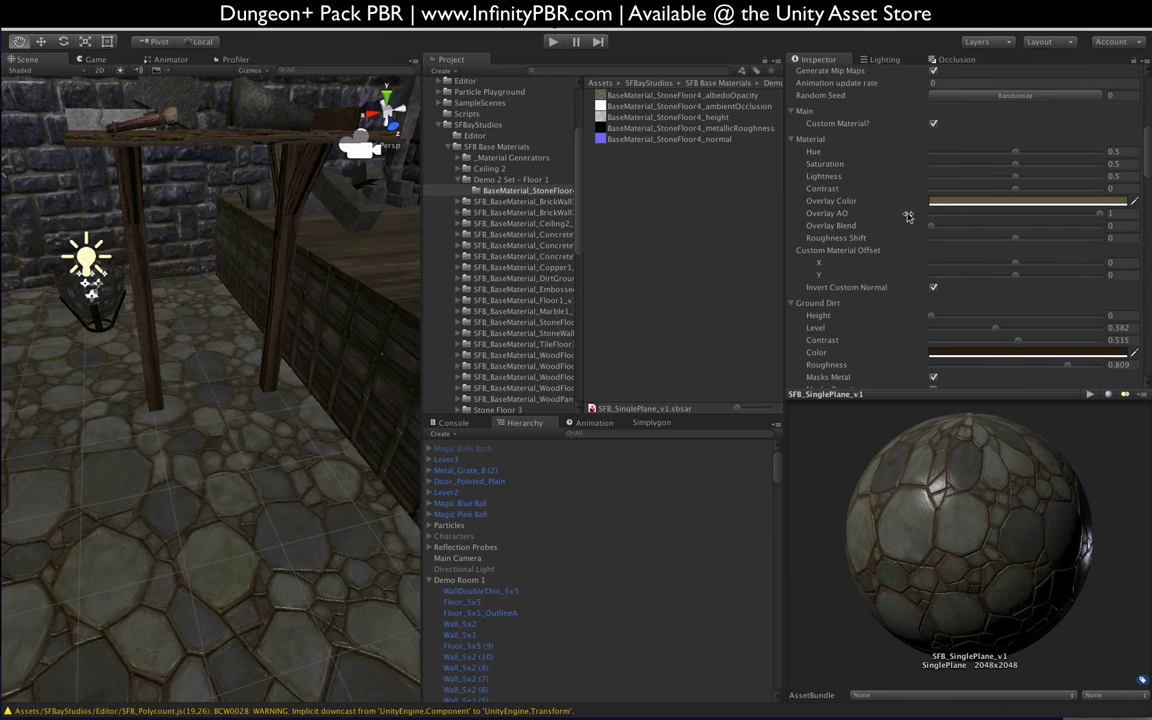
drag(1015, 151, 1025, 176)
drag(1136, 163, 1097, 172)
text(.)
click(1014, 177)
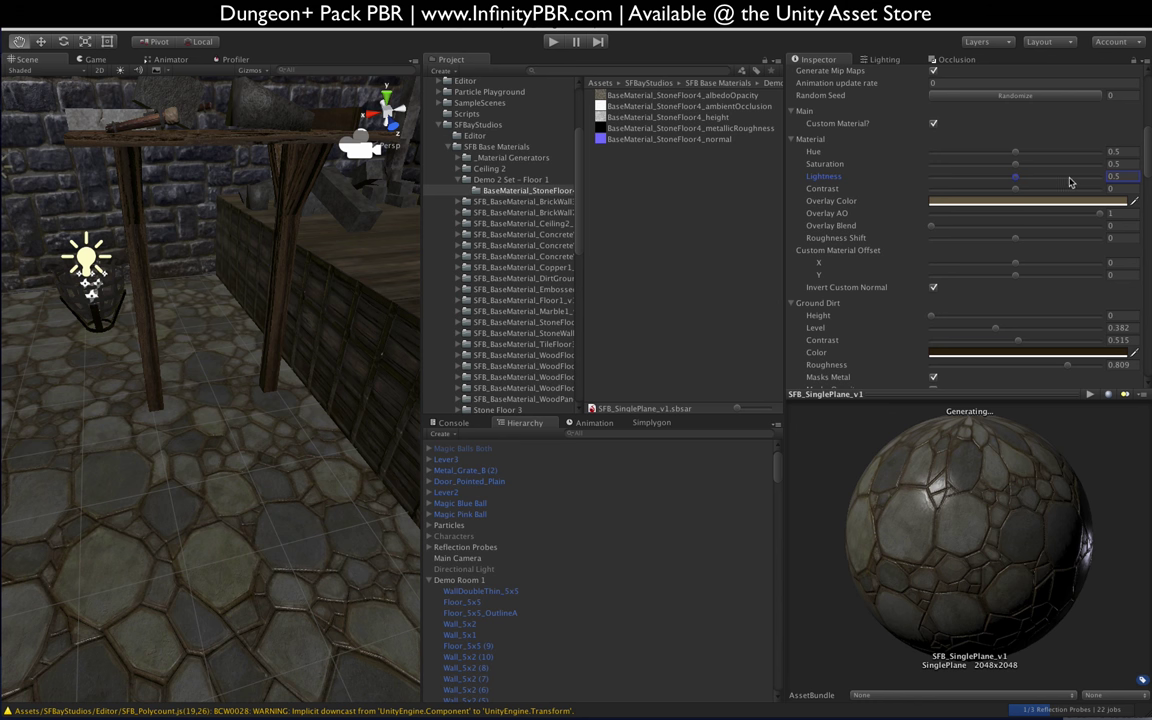
mouse_move(1025, 182)
mouse_down()
mouse_move(1039, 181)
mouse_move(980, 181)
mouse_move(1038, 182)
mouse_move(1025, 183)
mouse_up()
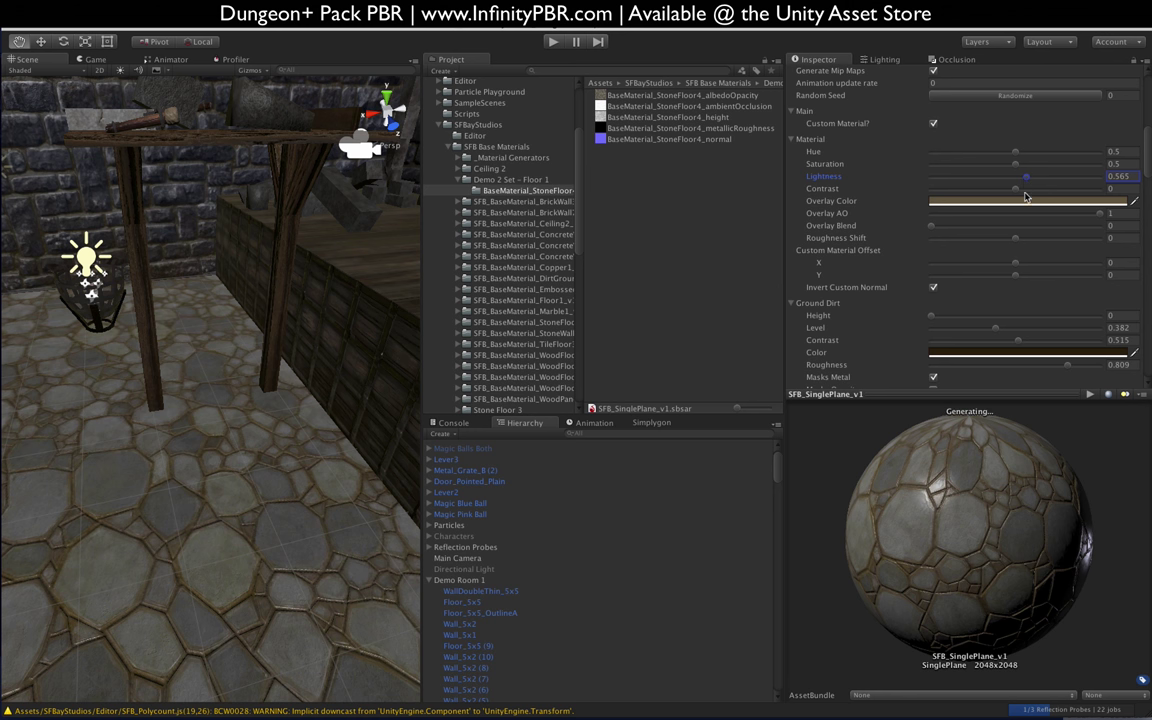
click(1017, 189)
drag(1024, 190, 1025, 190)
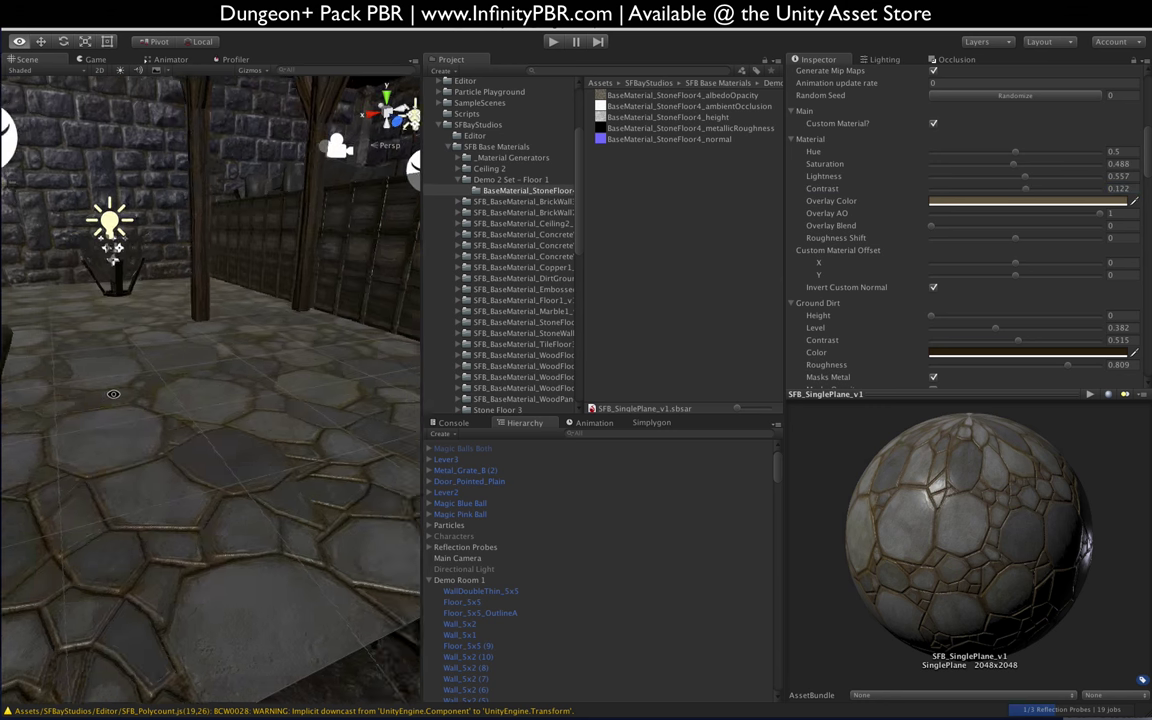
alt+drag(110, 391, 72, 434)
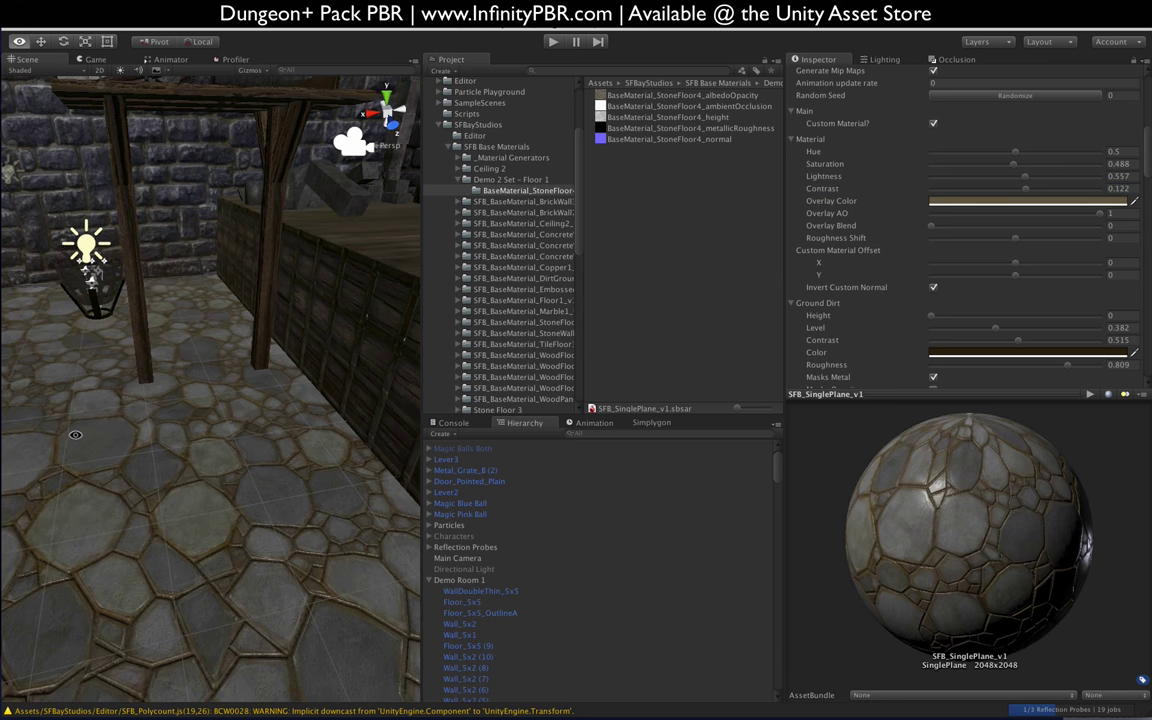
Try out the Ground Dirt height on the floor material and return it to 0
scroll(887, 320, down, 3)
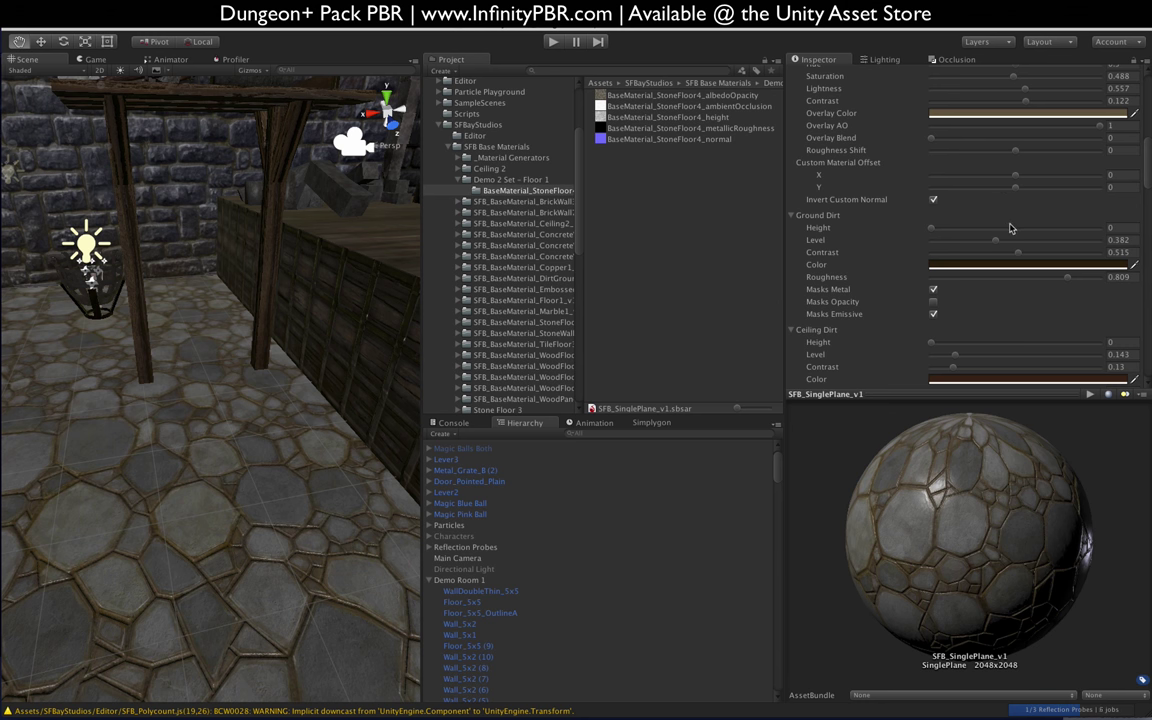
scroll(300, 447, down, 5)
alt+drag(280, 450, 137, 198)
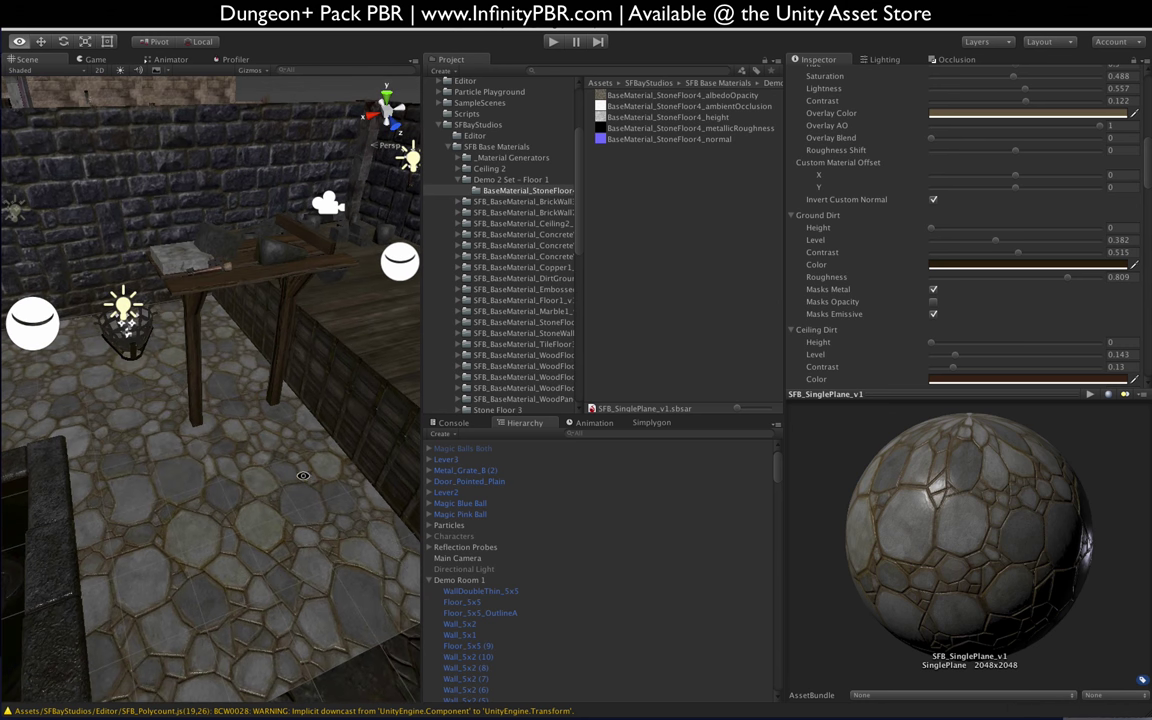
click(990, 229)
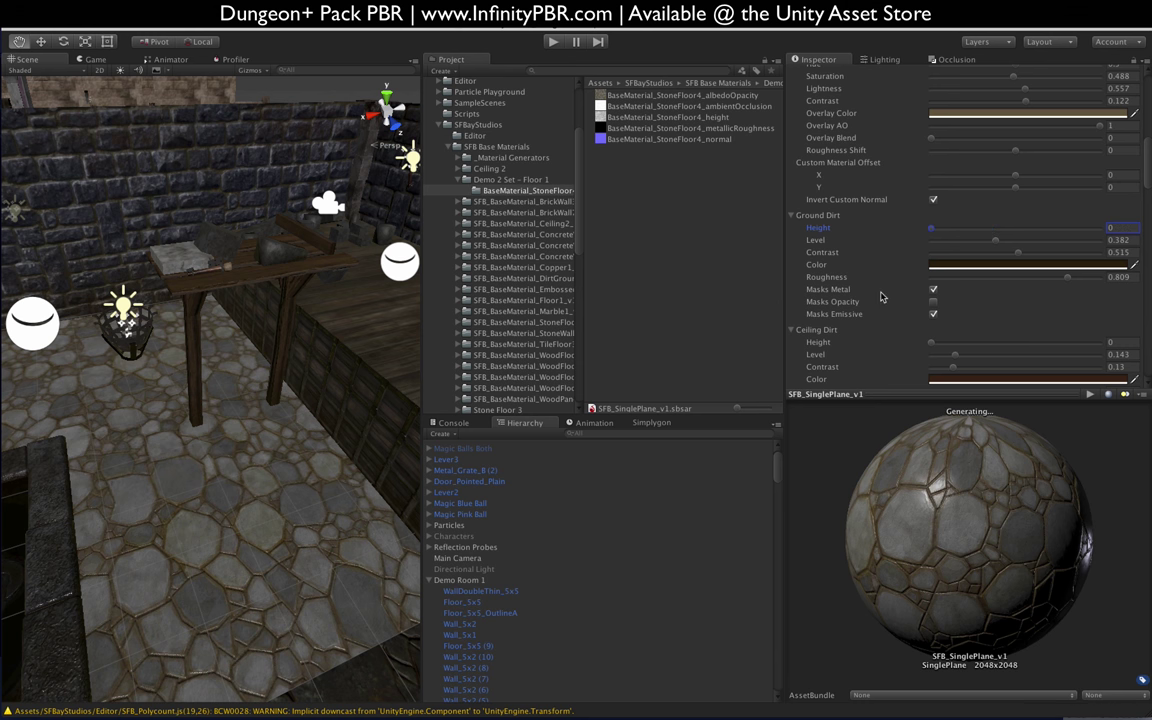
Try different Surface Dirt amounts on the floor, from about 0.85 down to 0.33
scroll(881, 296, down, 5)
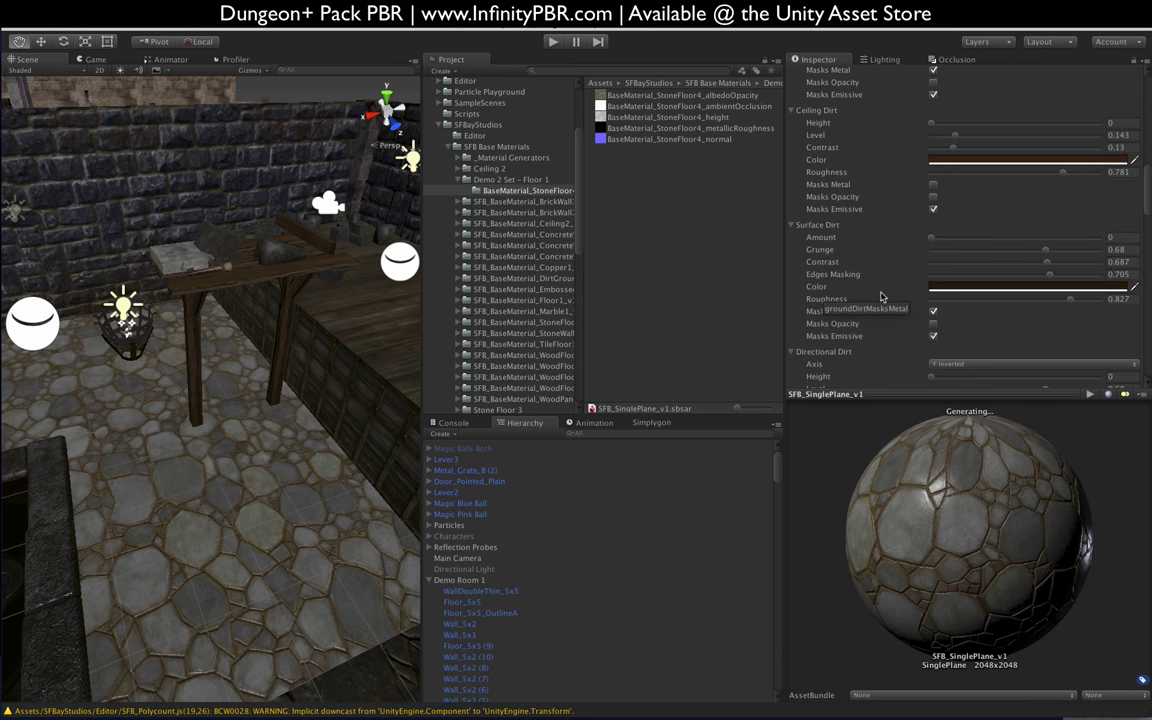
click(965, 238)
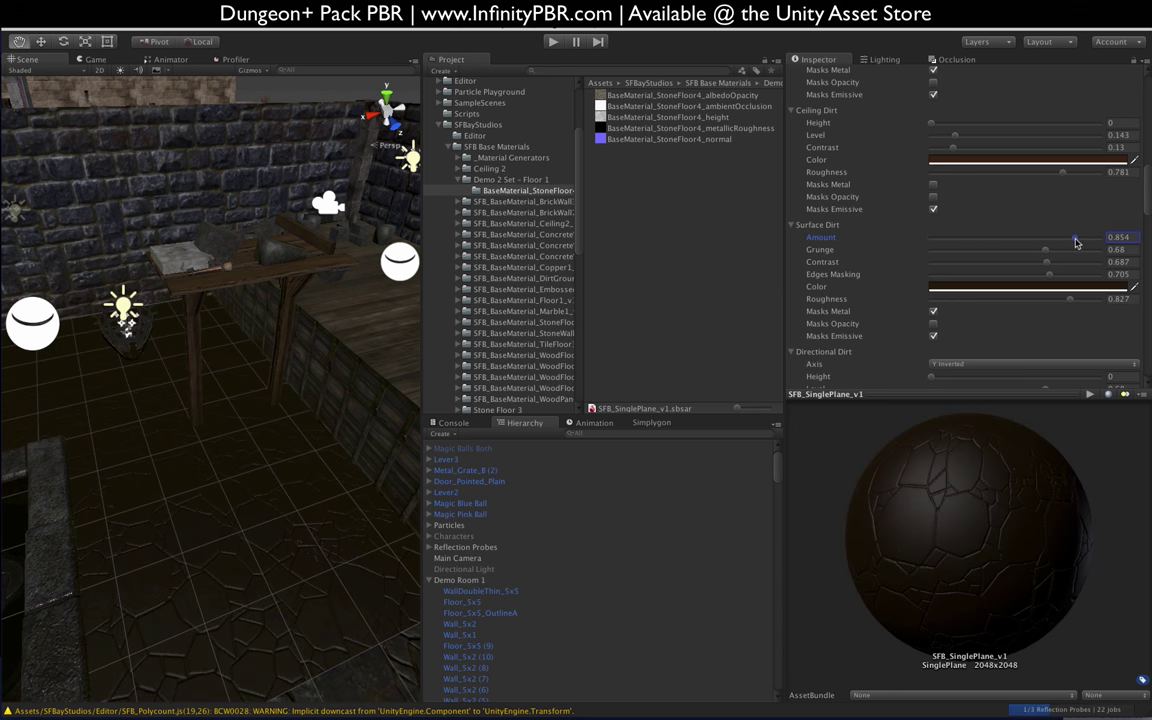
click(1004, 240)
drag(1004, 240, 986, 239)
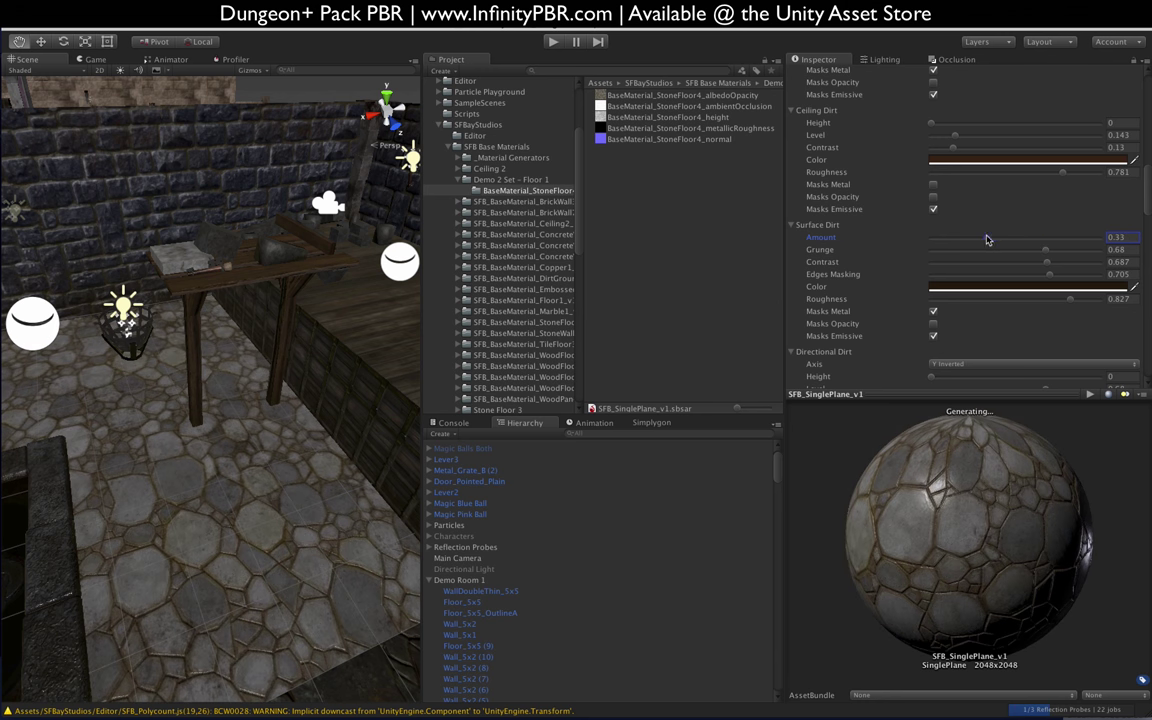
Try vivid Surface Dirt colors to reveal the dirt coverage, first orange and finally bright green
click(952, 288)
drag(728, 220, 735, 168)
click(616, 116)
click(941, 237)
click(1018, 288)
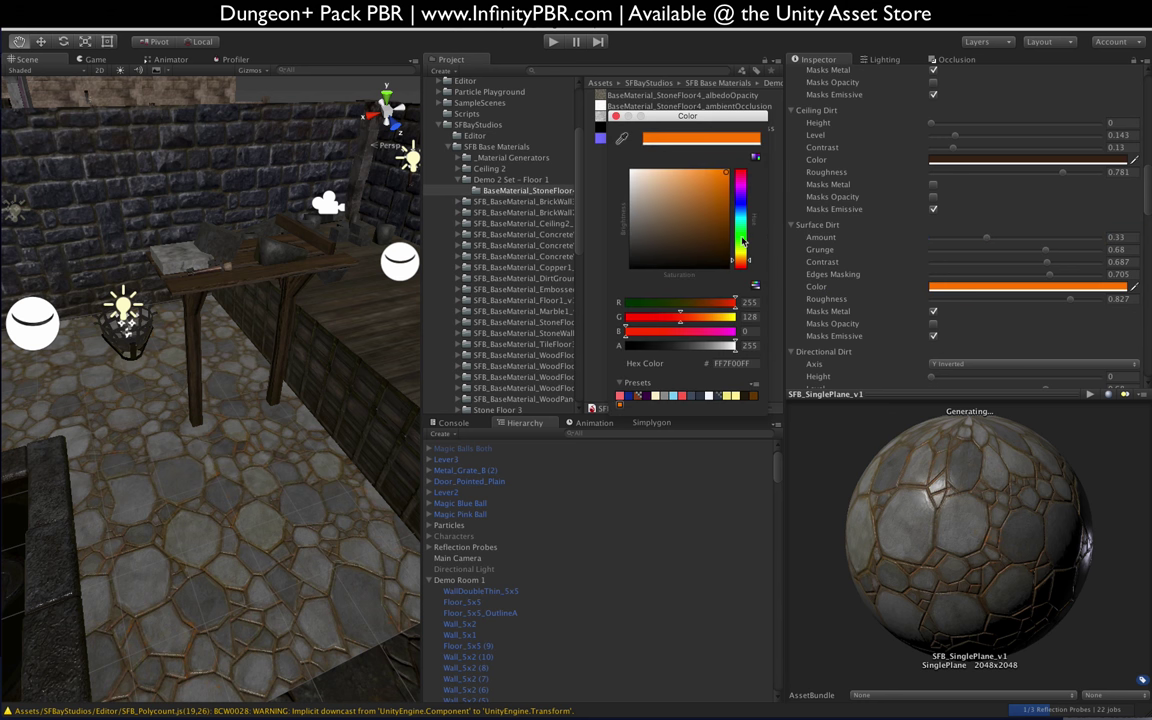
click(742, 237)
click(616, 116)
Compare light and heavy dirt coverage on the floor and set the Surface Dirt amount to 0.366
drag(226, 471, 216, 385)
drag(336, 304, 336, 394)
click(955, 239)
drag(966, 239, 1022, 237)
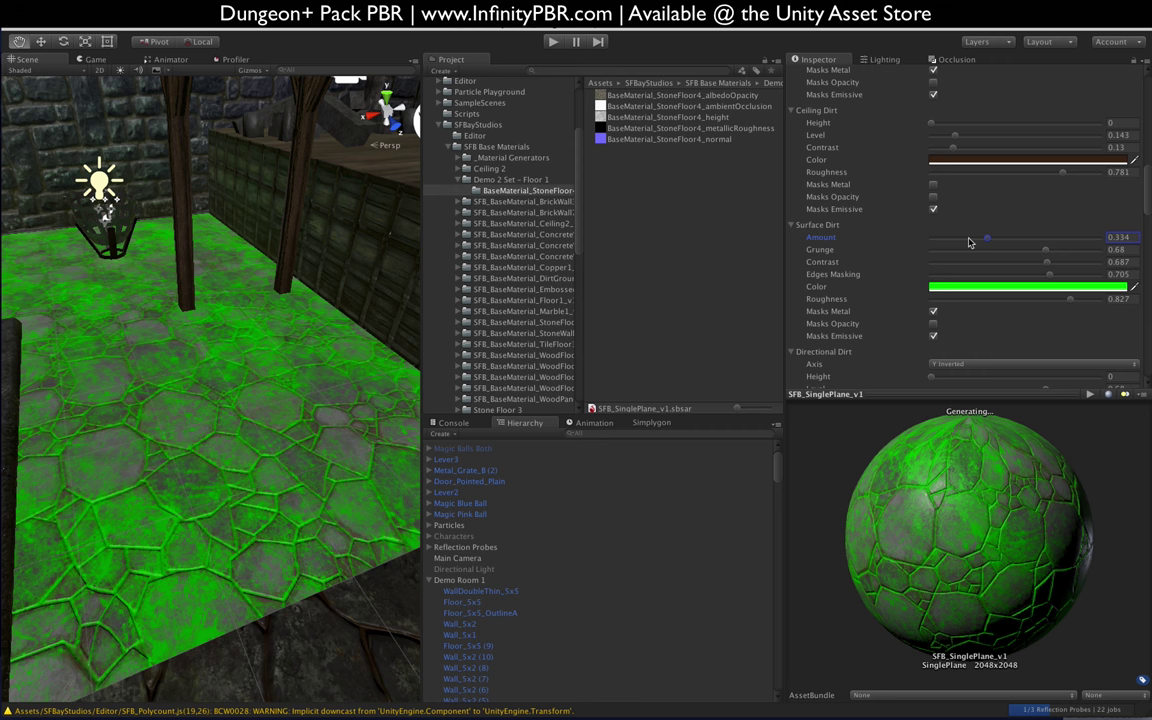
click(962, 237)
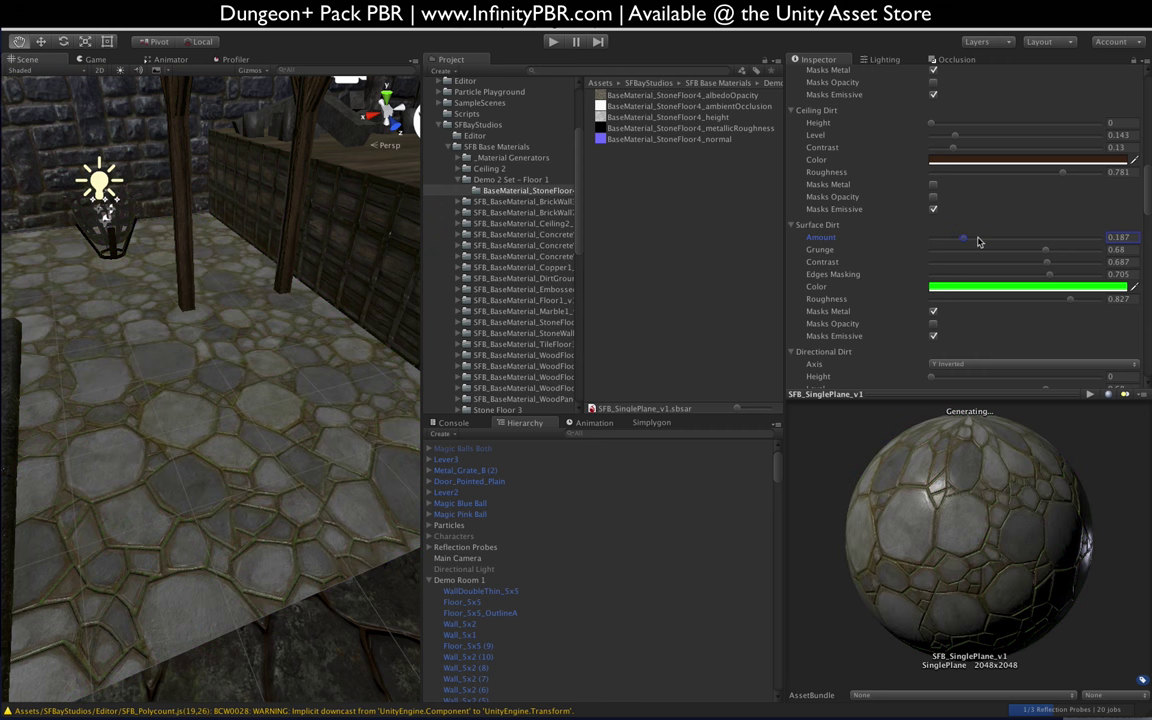
click(995, 241)
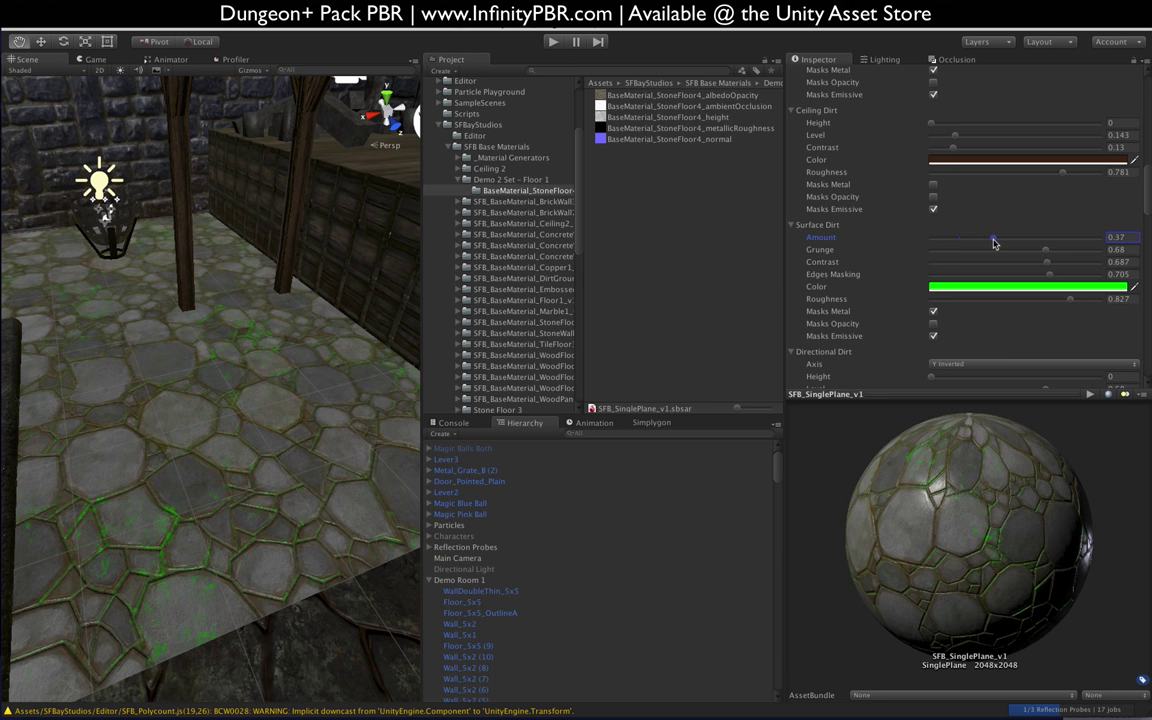
drag(994, 240, 992, 240)
Set the Surface Dirt color to the dark brown preset (hex 281A0C)
click(1033, 289)
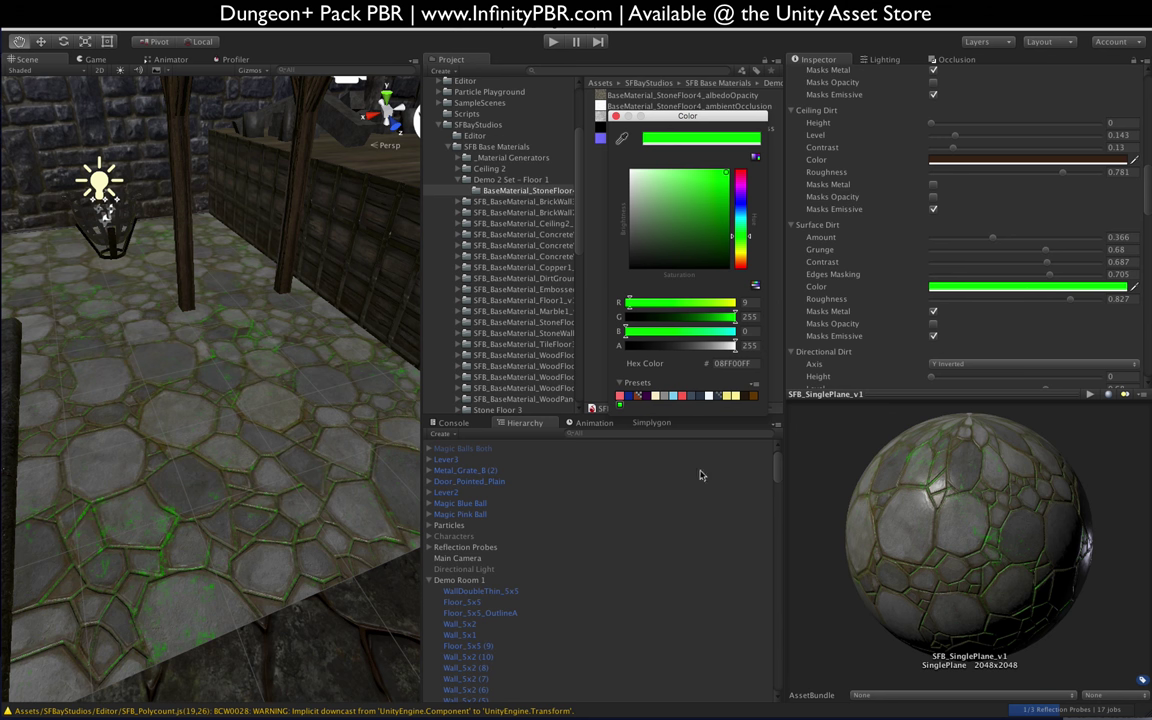
click(742, 398)
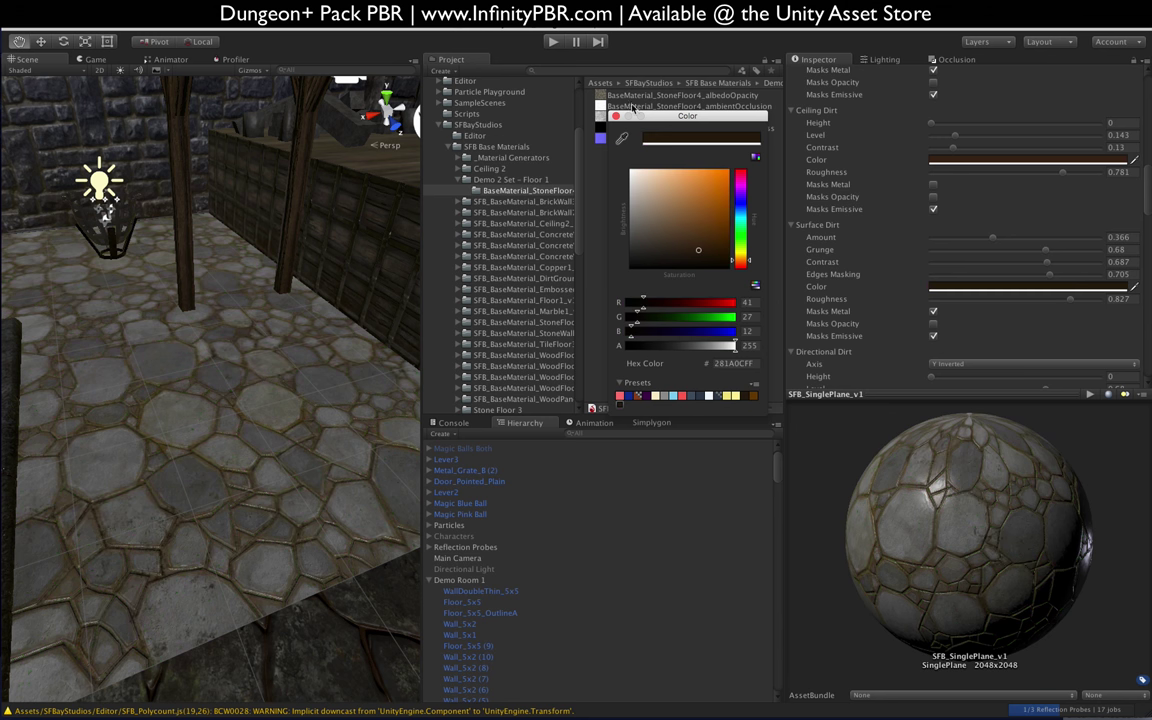
click(616, 117)
Set the Surface Dirt roughness to 0.817, checking the shine on the rotated material preview sphere and the floor
scroll(175, 399, down, 2)
alt+drag(175, 399, 233, 391)
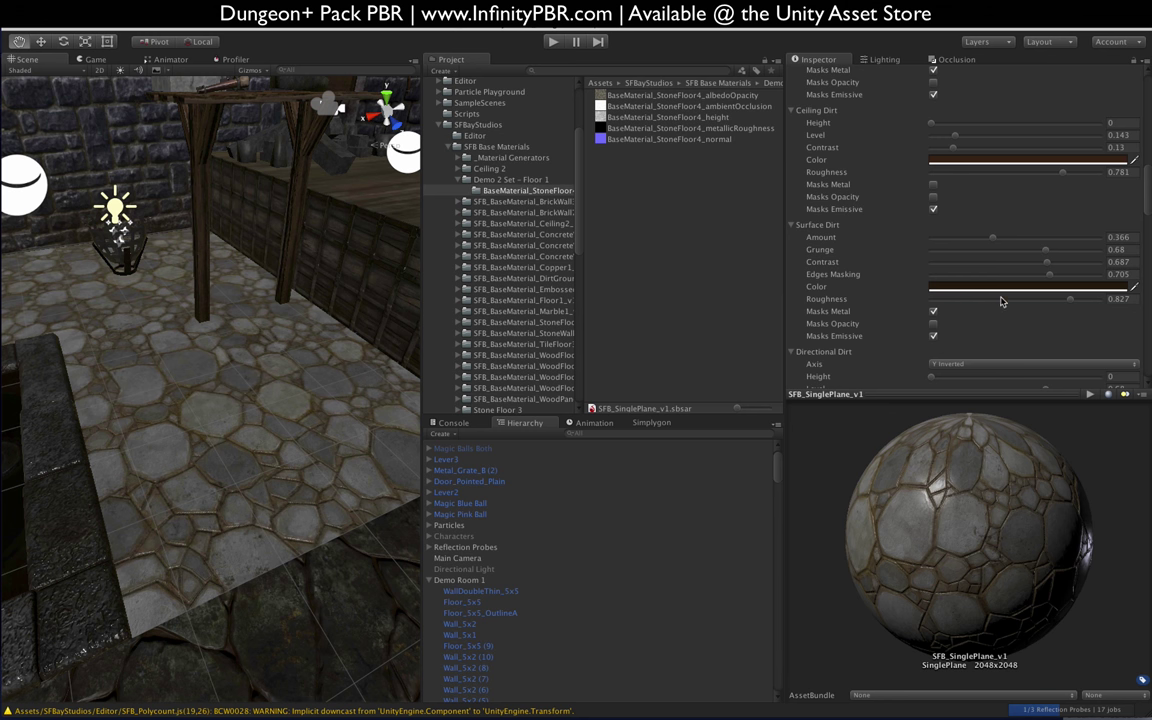
scroll(1002, 301, up, 2)
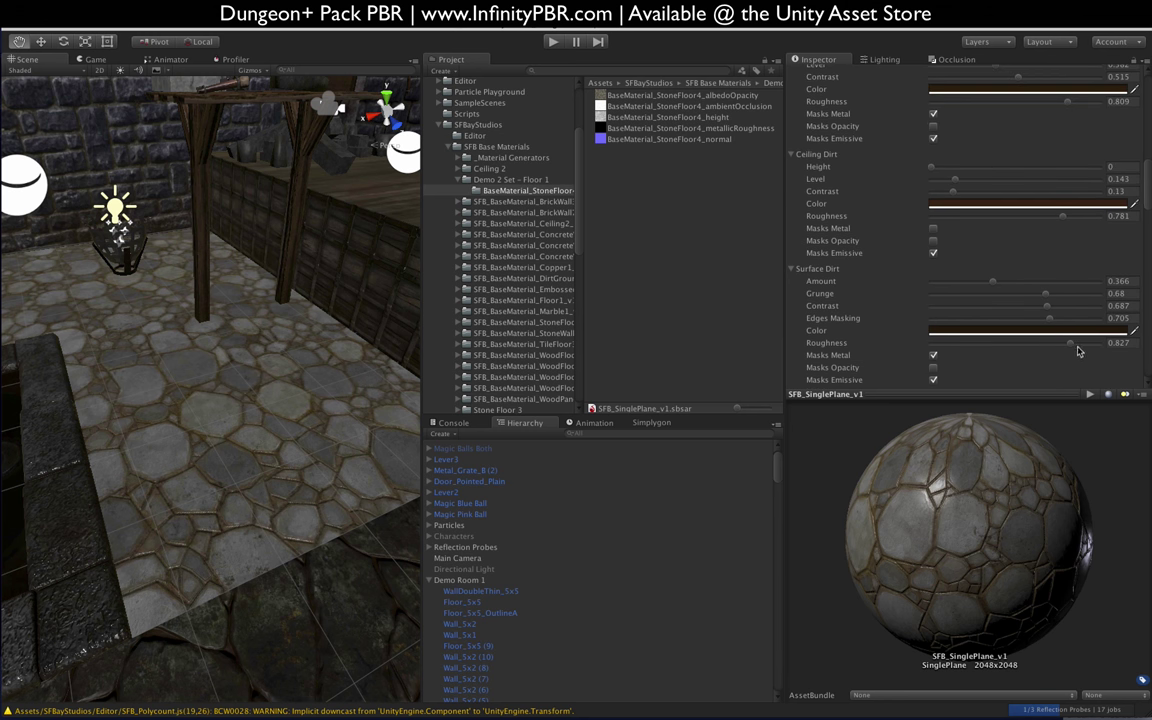
click(972, 330)
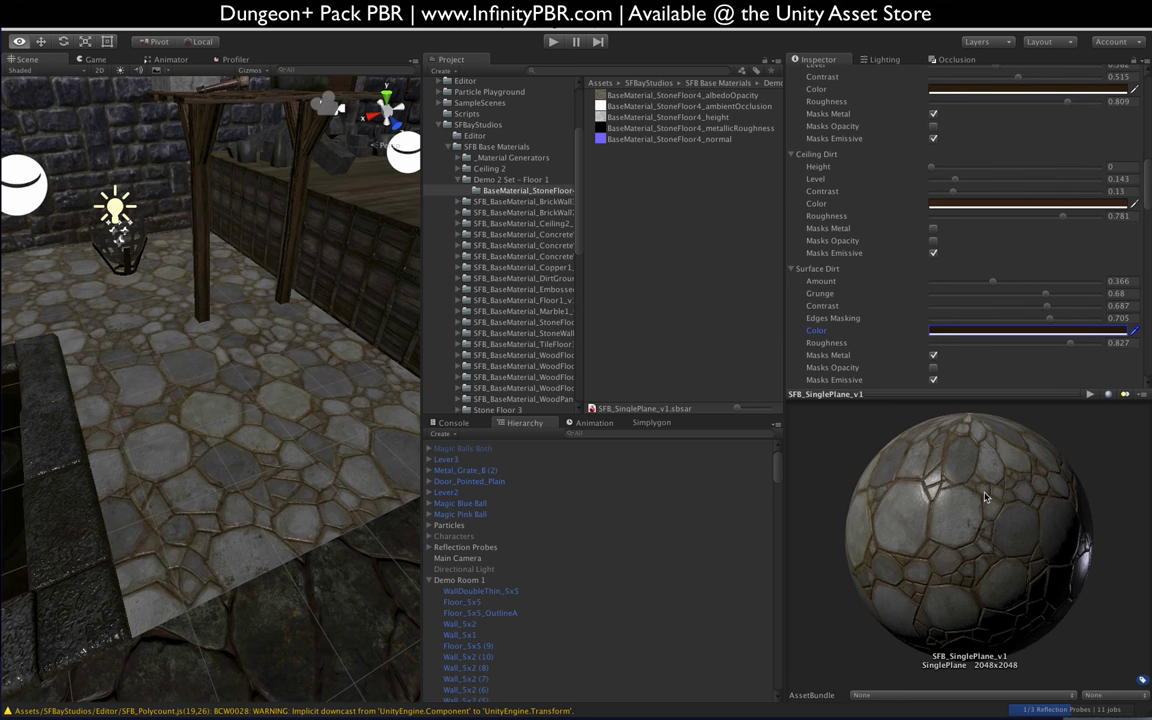
drag(967, 443, 915, 470)
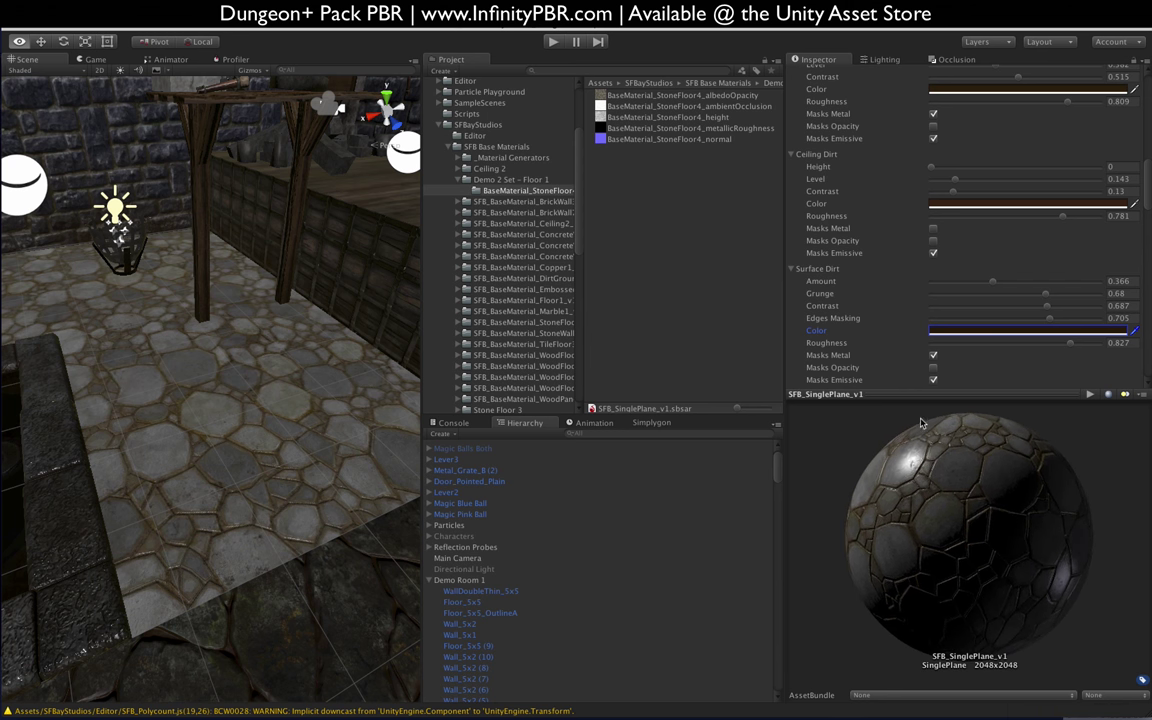
drag(1063, 347, 1089, 347)
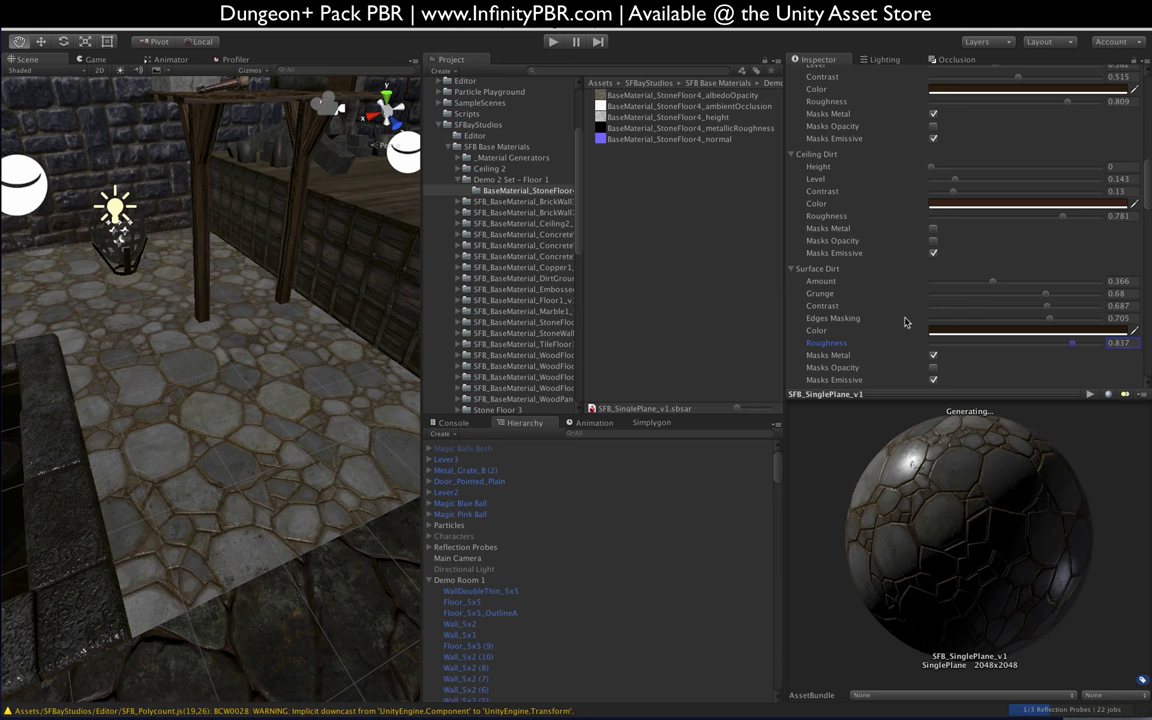
scroll(910, 315, down, 2)
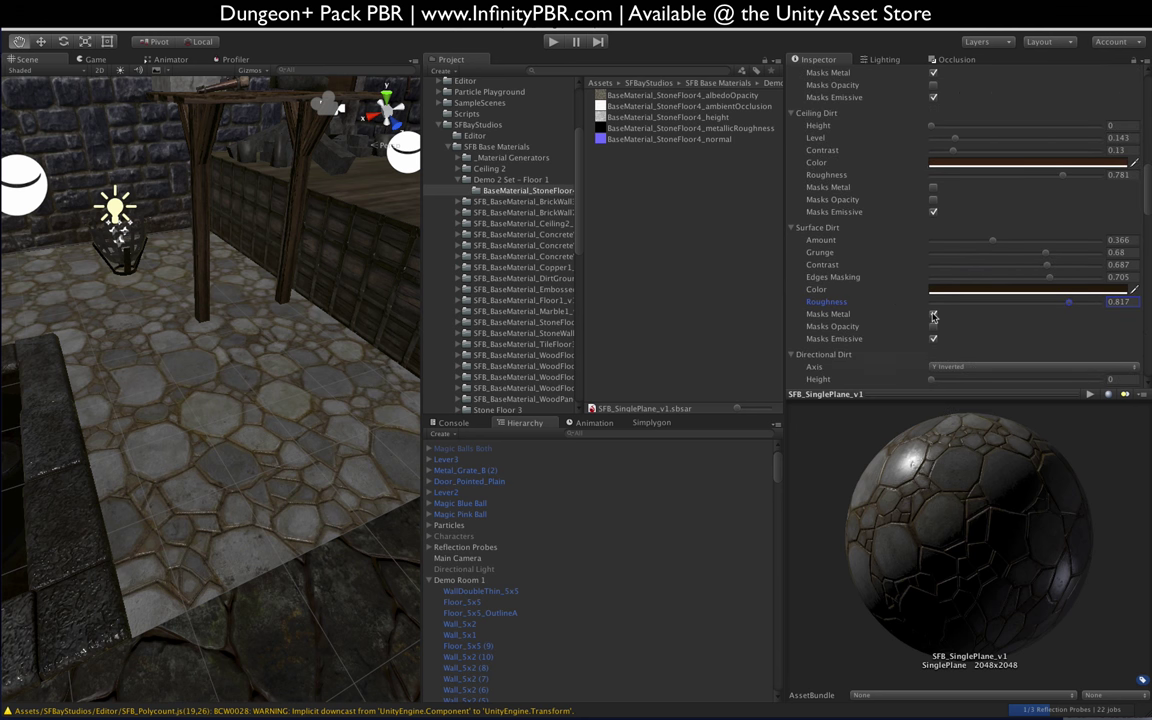
scroll(355, 361, up, 3)
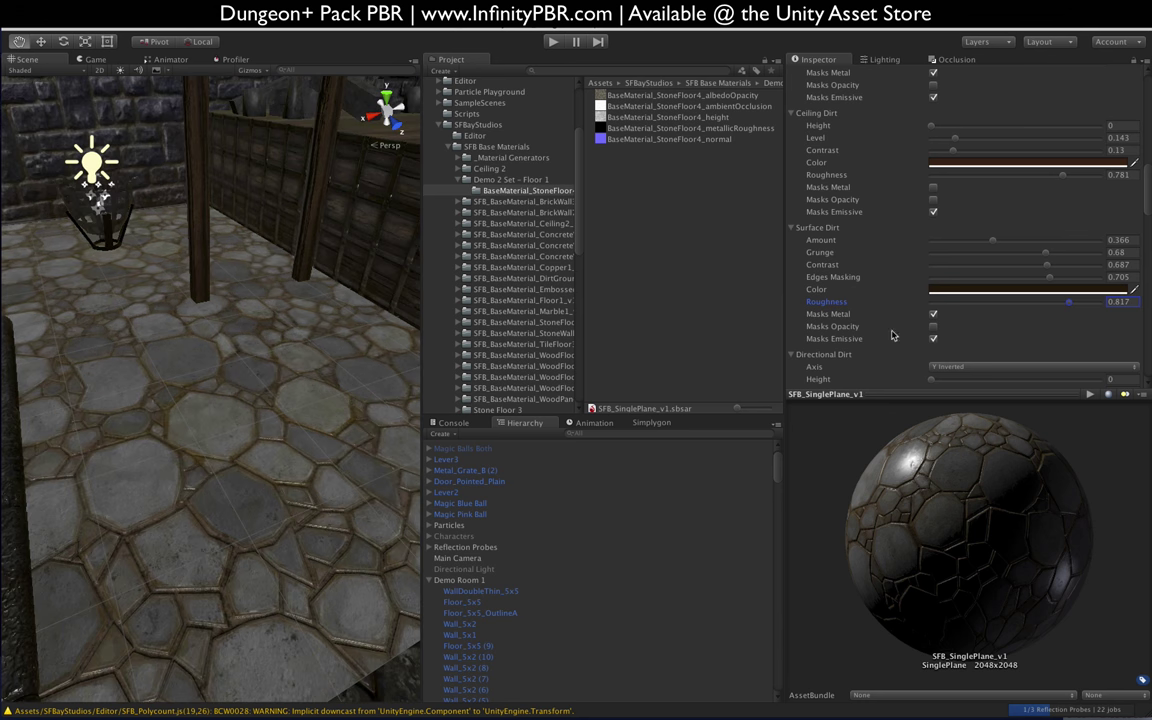
Try out the Mask Metal Only value in the Damage settings and return it to 0
scroll(900, 316, down, 7)
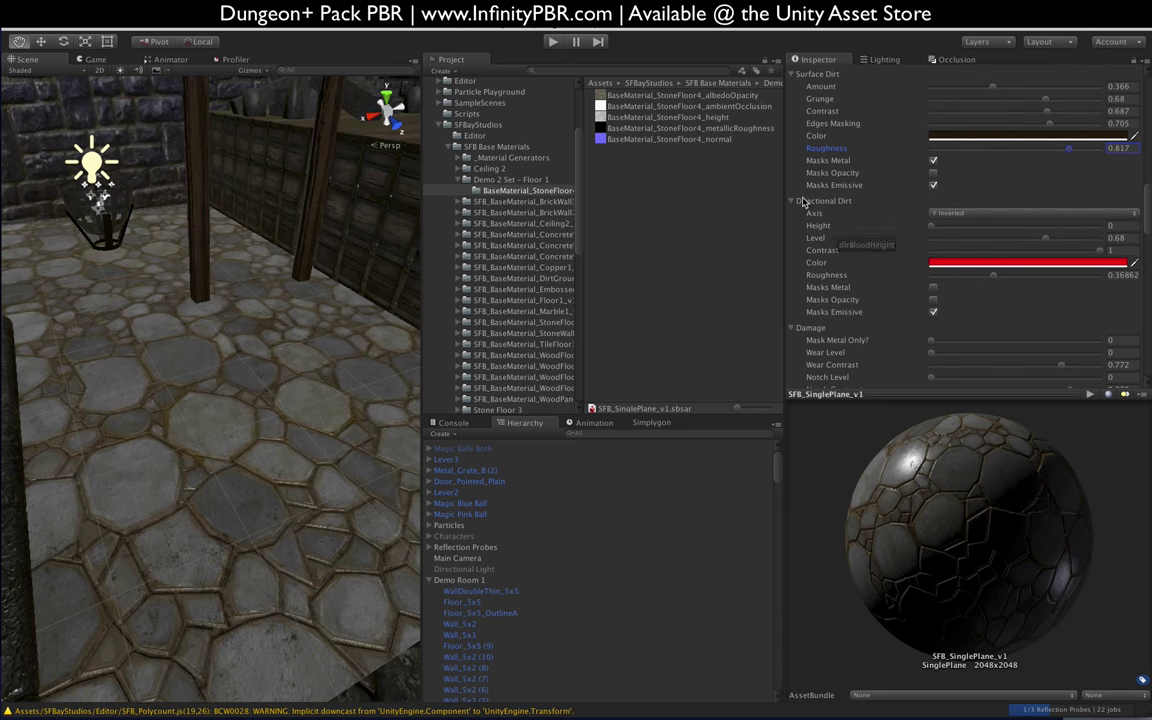
scroll(840, 220, down, 2)
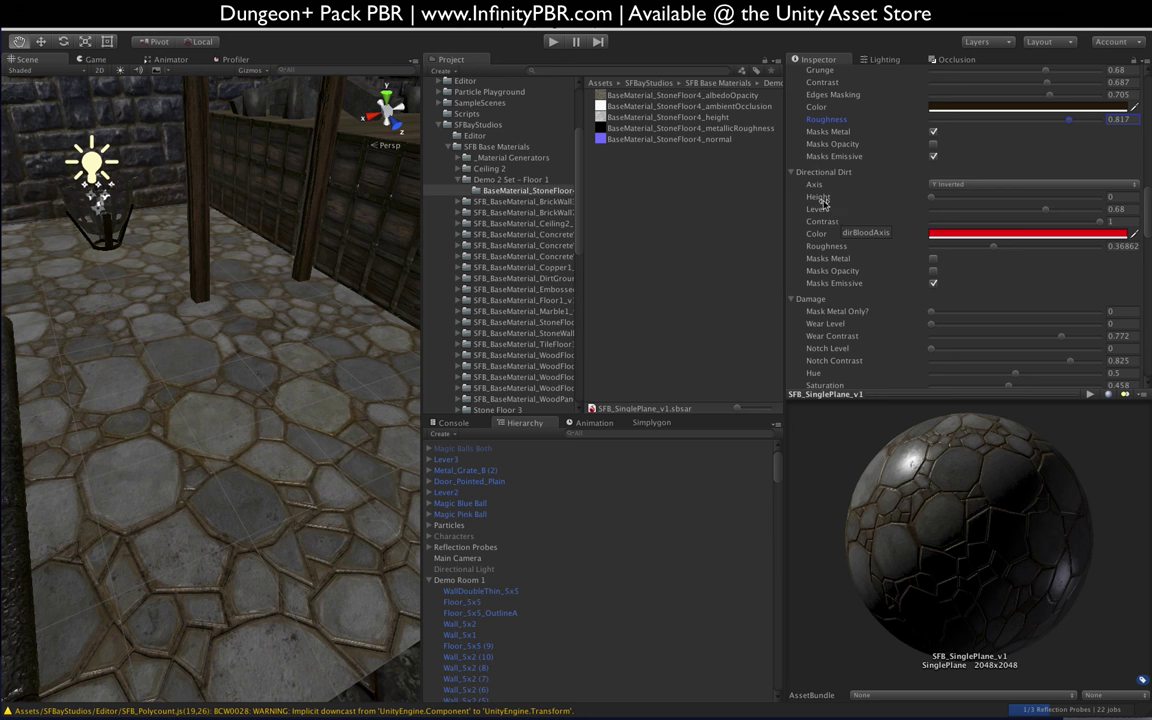
scroll(940, 193, down, 5)
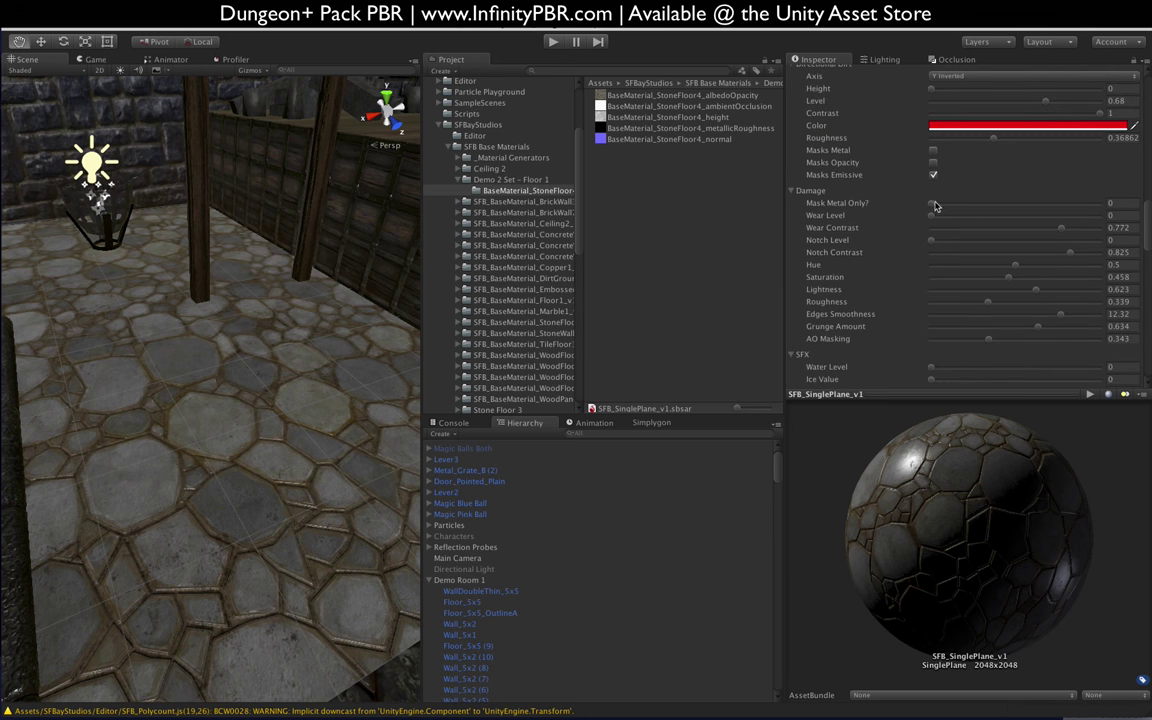
drag(1096, 204, 915, 208)
Test the Damage wear and notch sliders, leaving Wear Level at 0 and Notch Level at 0.586
drag(1041, 217, 1076, 217)
drag(994, 240, 964, 244)
drag(1077, 243, 921, 220)
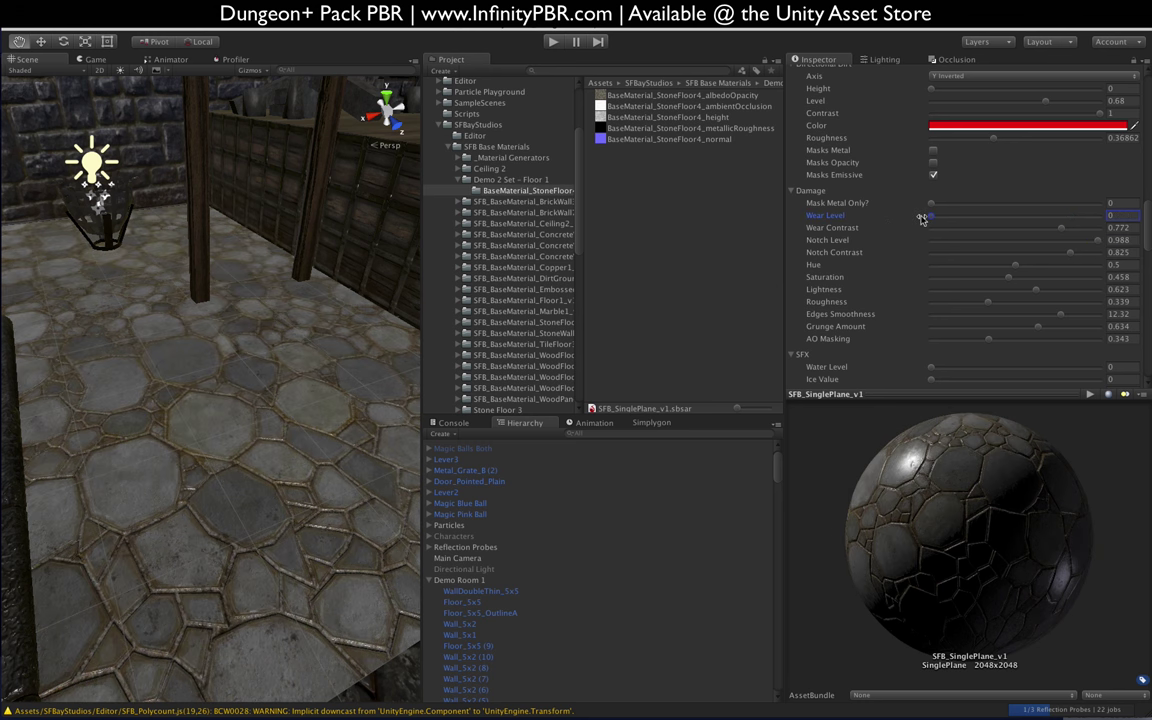
drag(1049, 242, 1108, 244)
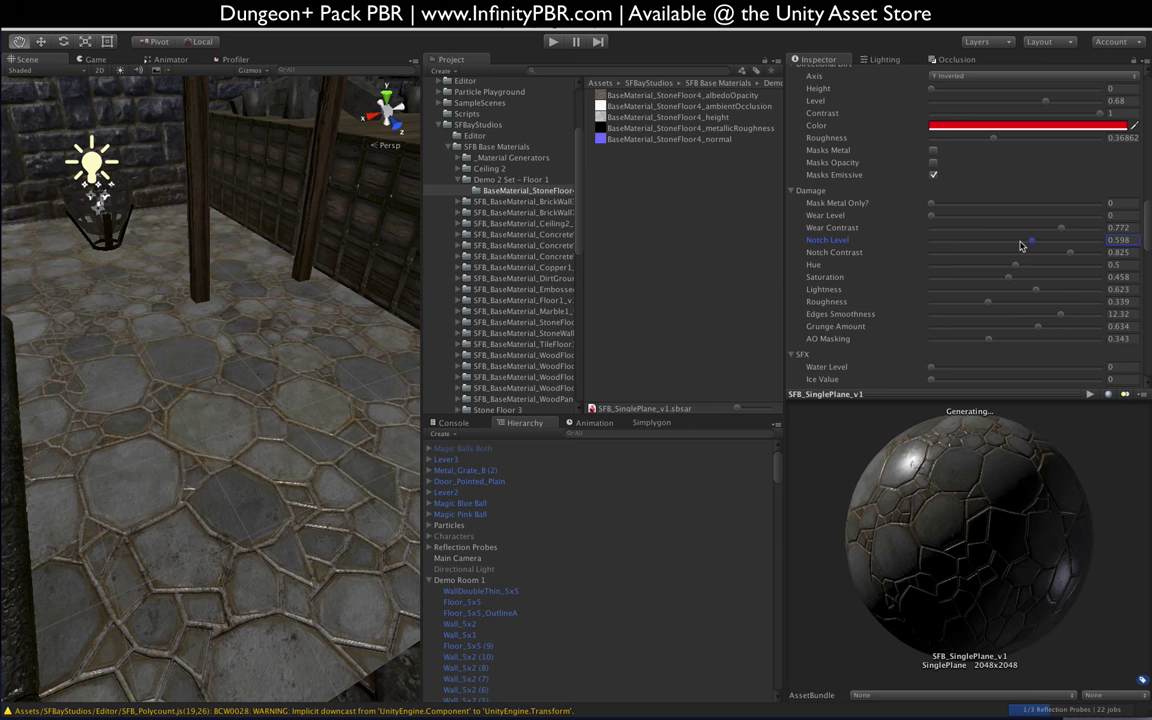
Set the damage lightness to 0.529 and its roughness to 0.359
click(1035, 291)
click(1016, 291)
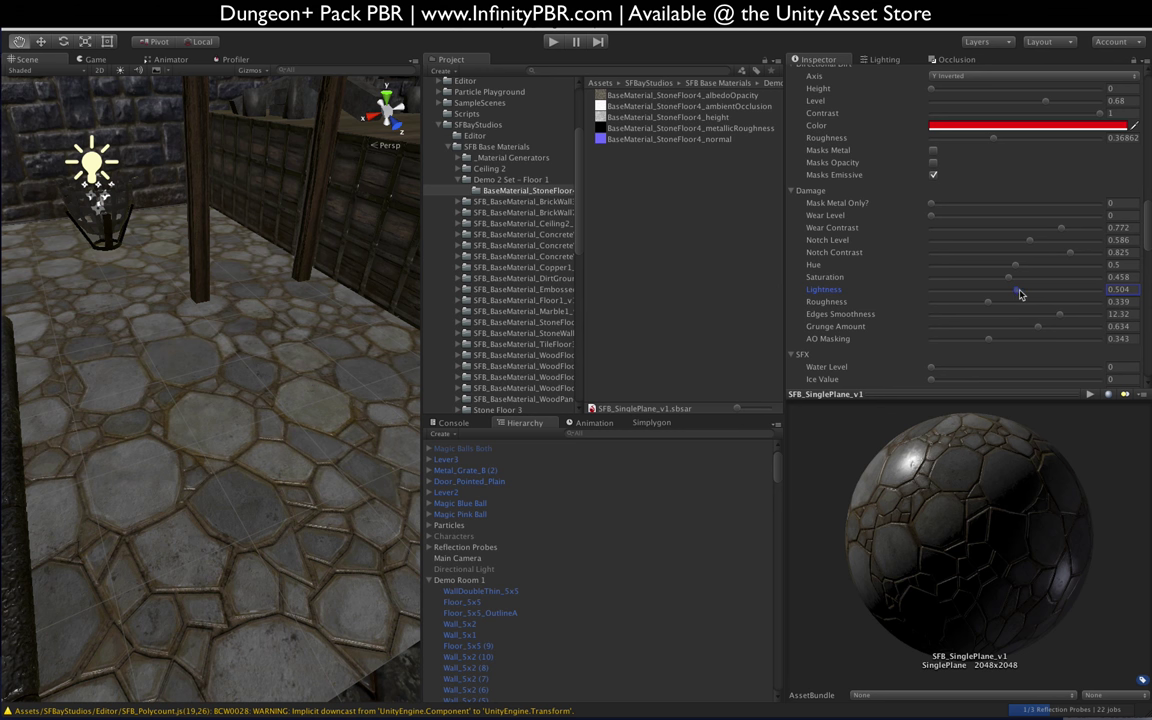
drag(1014, 293, 994, 308)
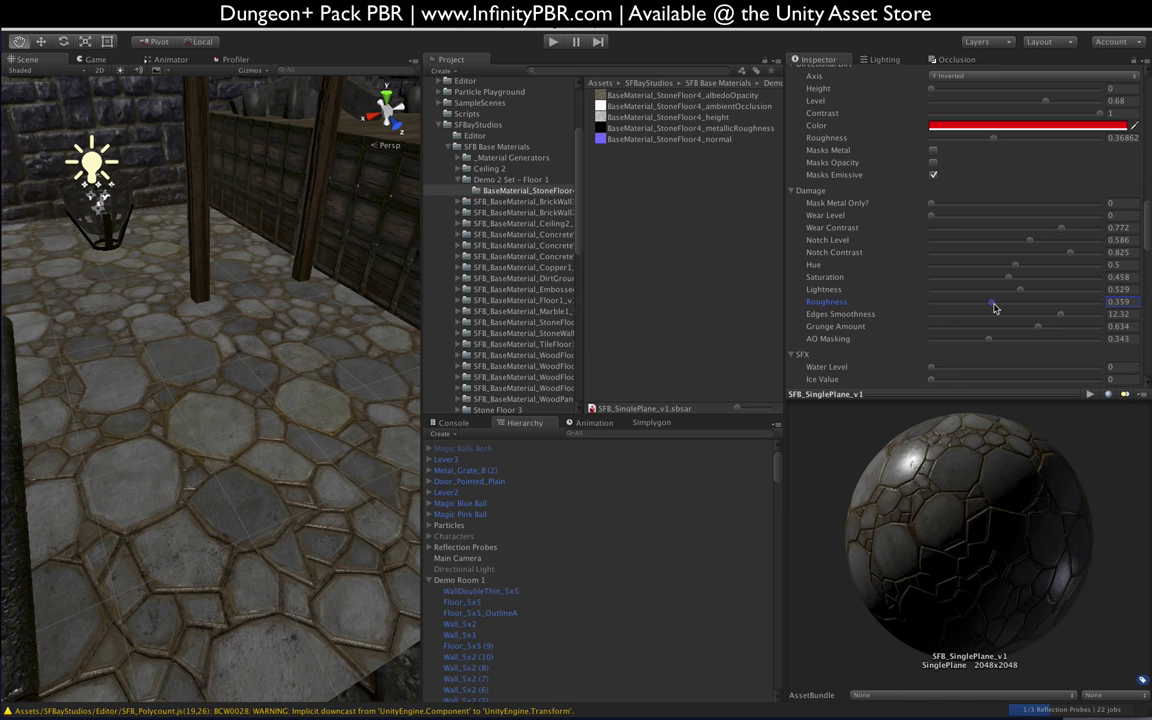
Set the Damage Wear Level to 0.22 and toggle the scene lighting to check the worn floor
click(1001, 218)
drag(985, 220, 966, 220)
alt+drag(285, 510, 266, 475)
click(119, 70)
mouse_move(169, 310)
alt+mouse_down()
mouse_move(230, 401)
mouse_move(213, 393)
mouse_move(433, 358)
mouse_move(347, 411)
mouse_move(215, 405)
mouse_move(190, 385)
mouse_move(188, 315)
alt+mouse_up()
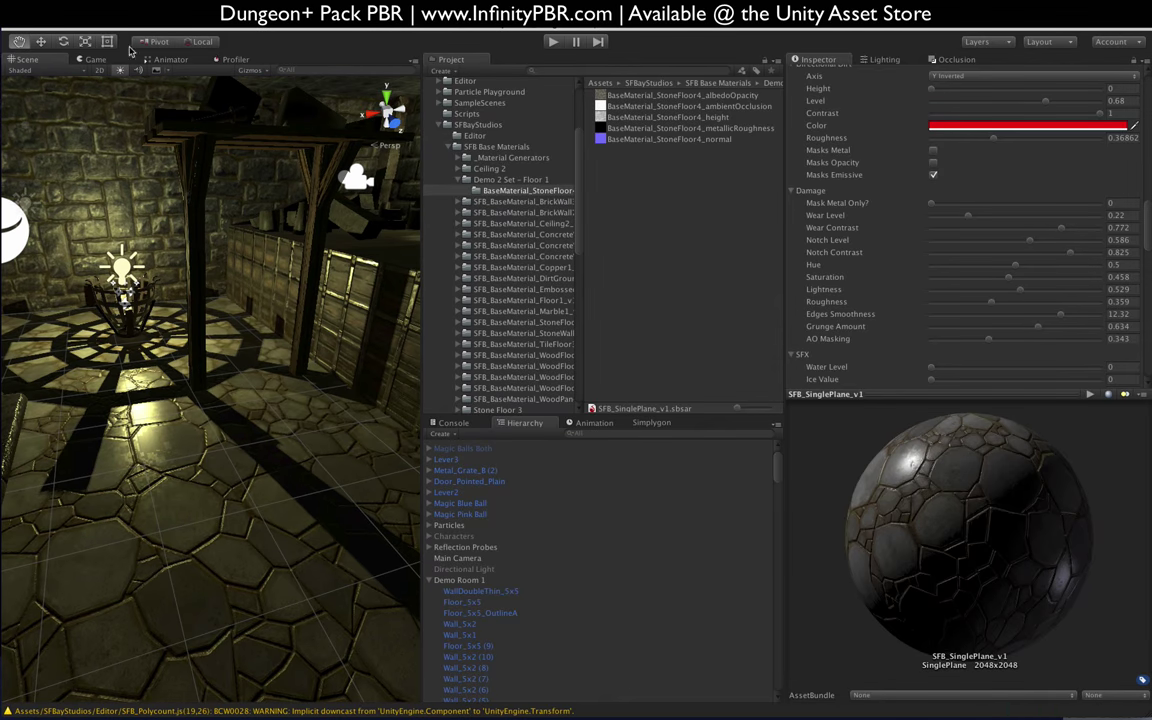
Try out the SFX Water Level on the floor material and return it to 0
scroll(818, 177, down, 10)
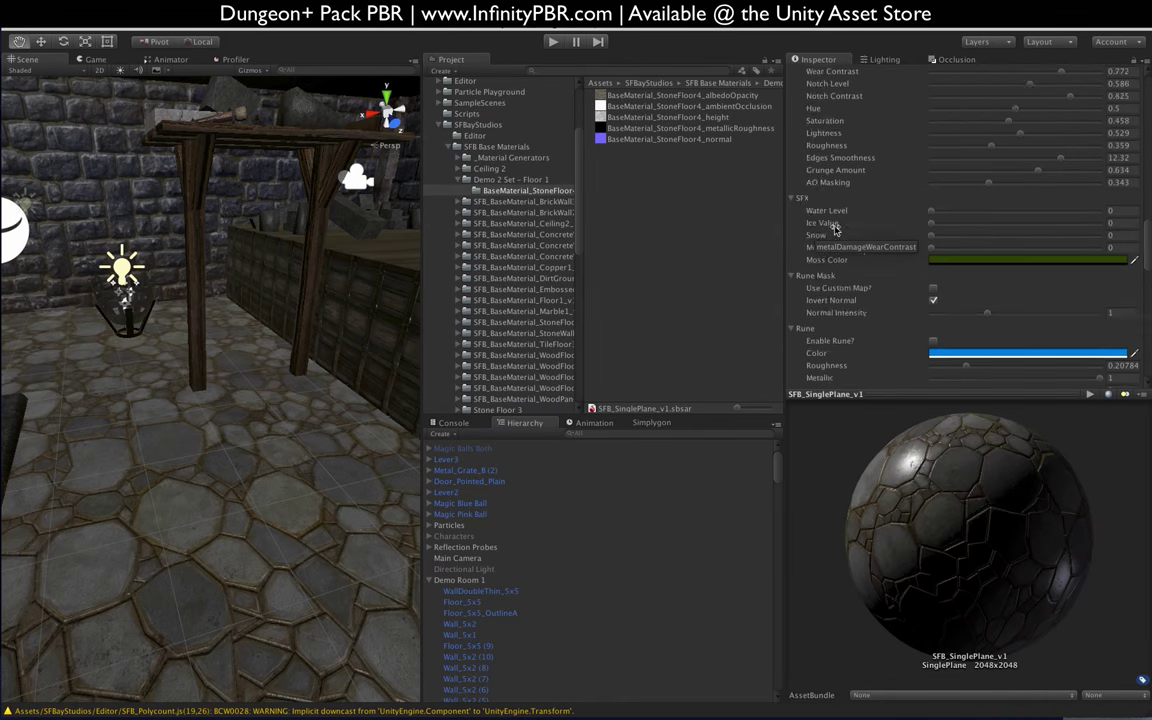
click(1001, 140)
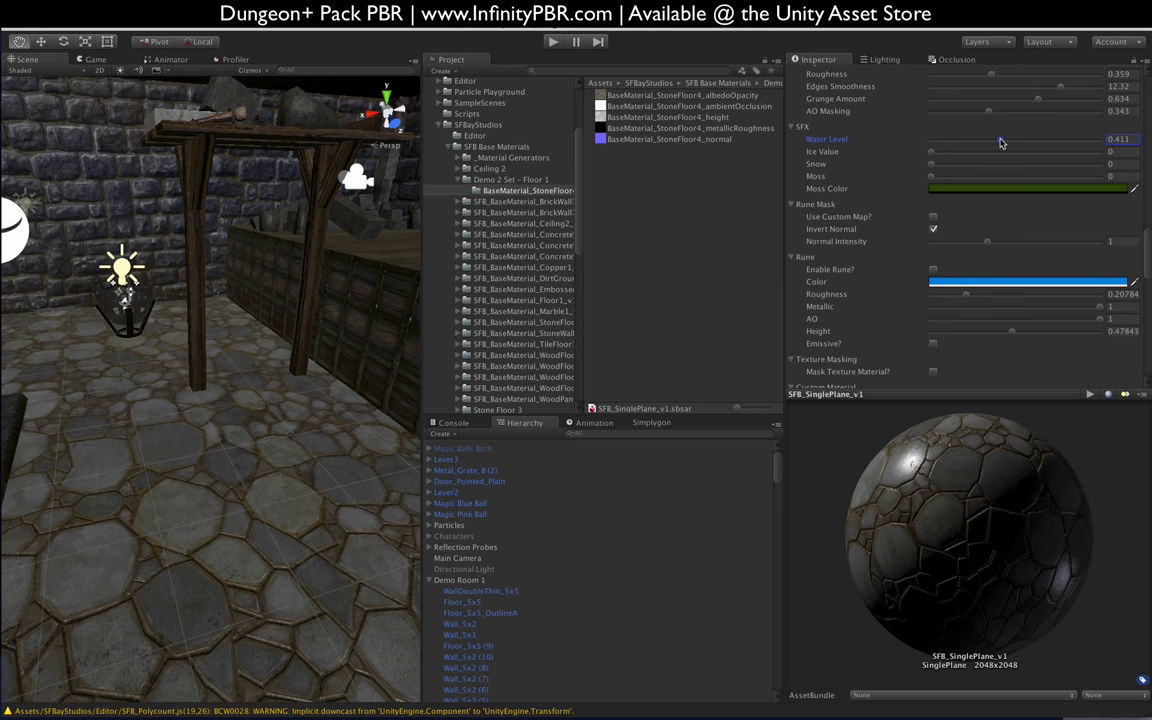
drag(1011, 141, 1047, 136)
click(926, 139)
scroll(869, 321, down, 5)
scroll(872, 276, down, 10)
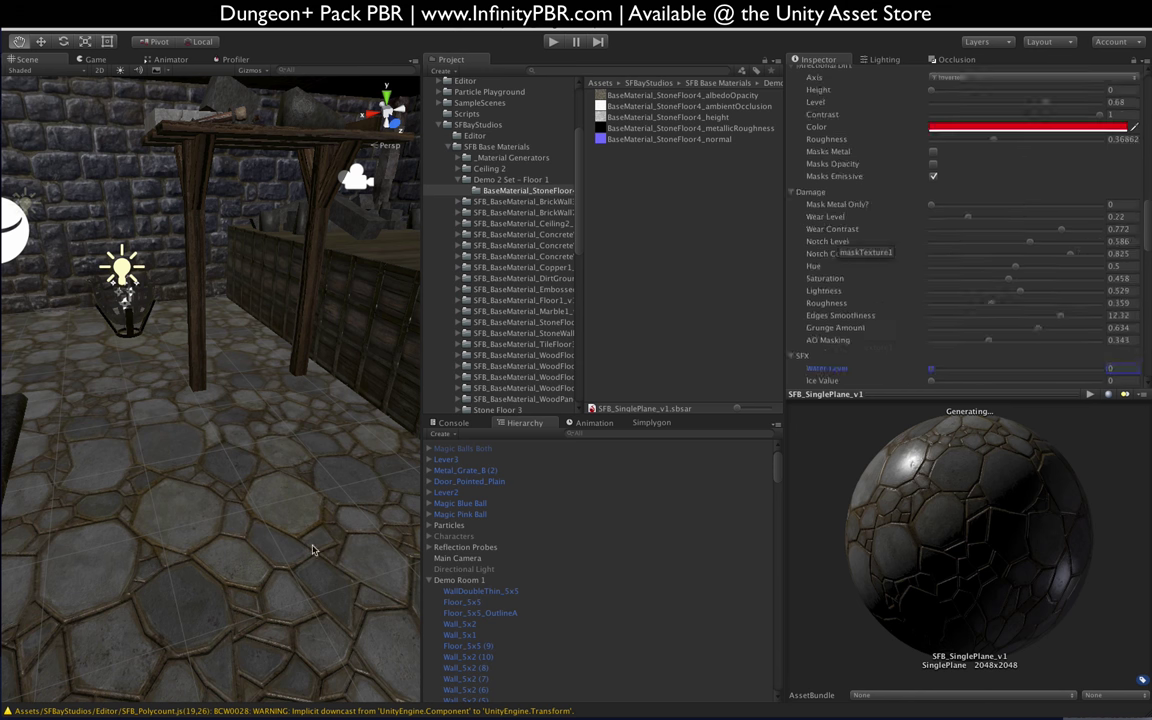
Export the SFB_SinglePlane_v1 substance from the _Material Generators folder as texture files using Save Texture
scroll(1041, 281, up, 10)
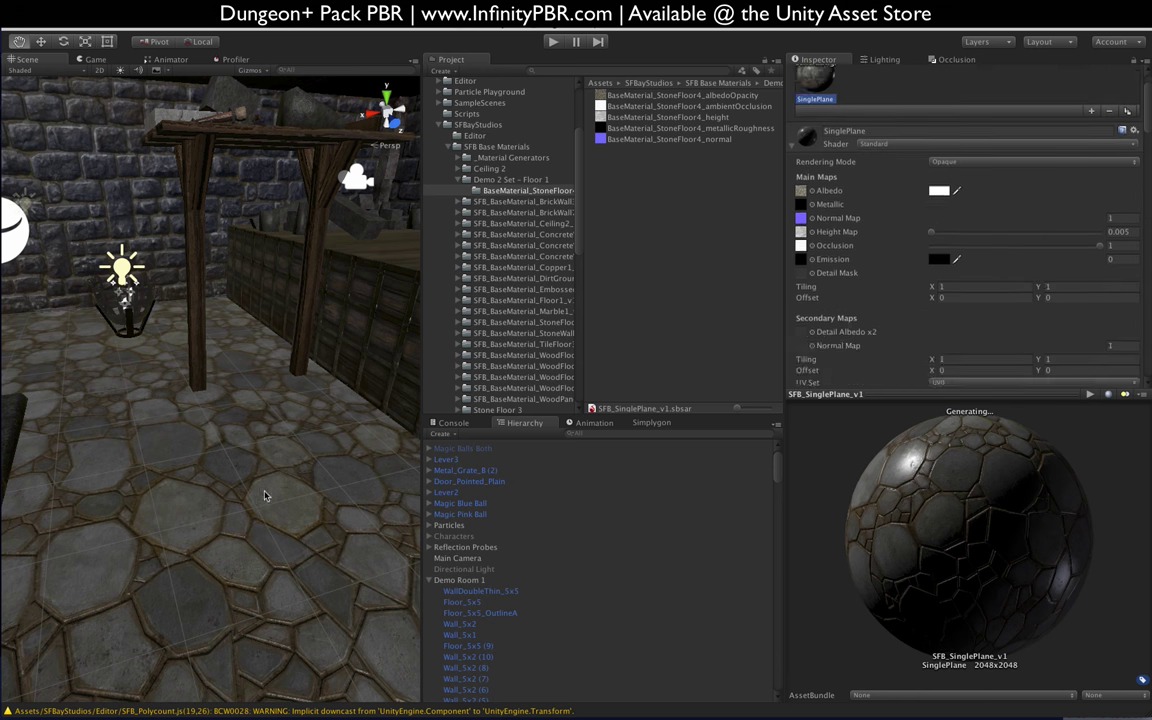
scroll(227, 488, up, 5)
scroll(228, 488, down, 8)
alt+drag(228, 488, 203, 508)
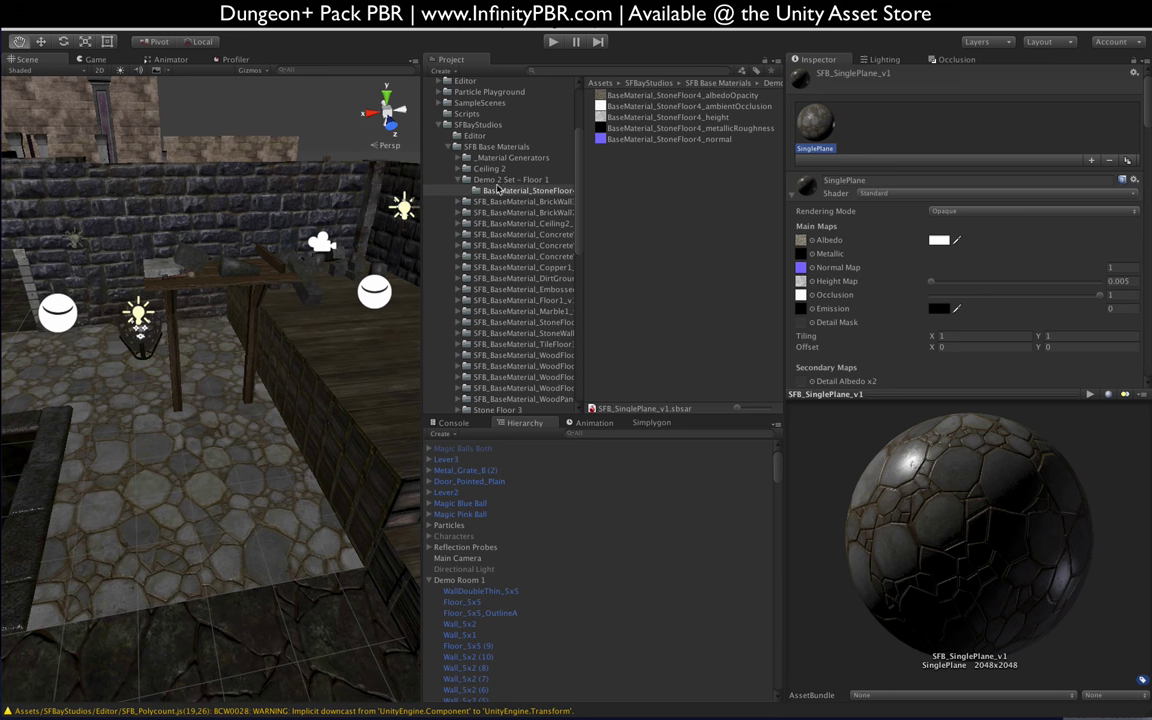
click(500, 149)
click(501, 157)
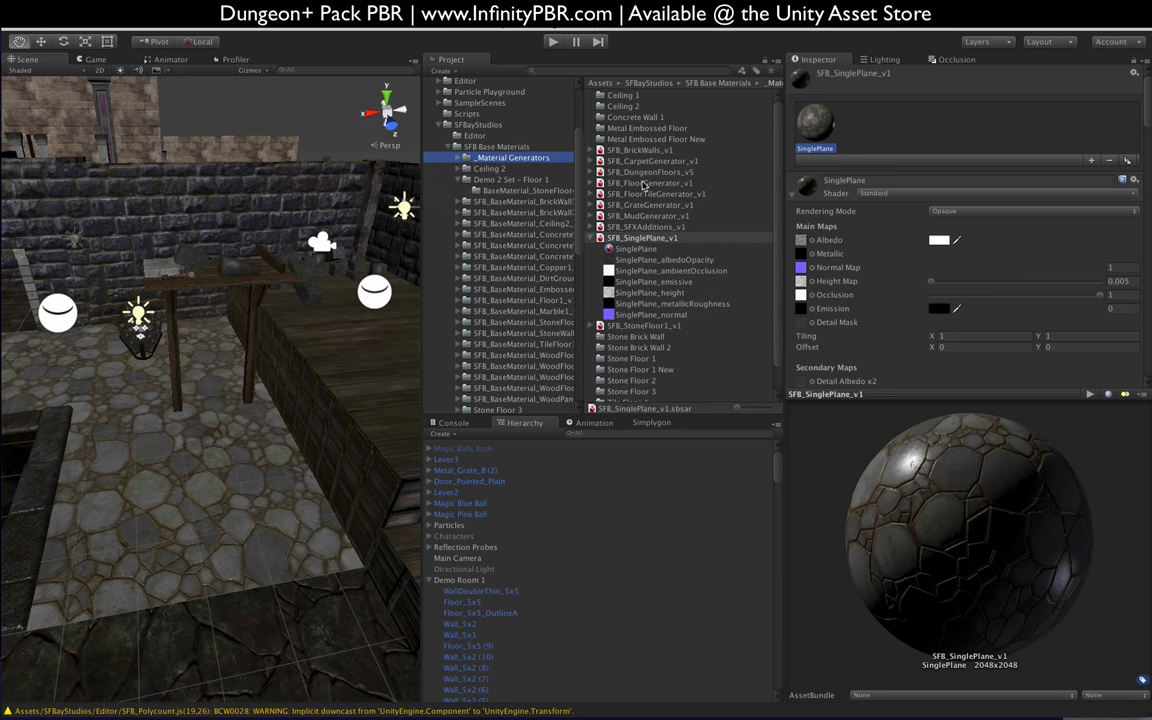
click(633, 239)
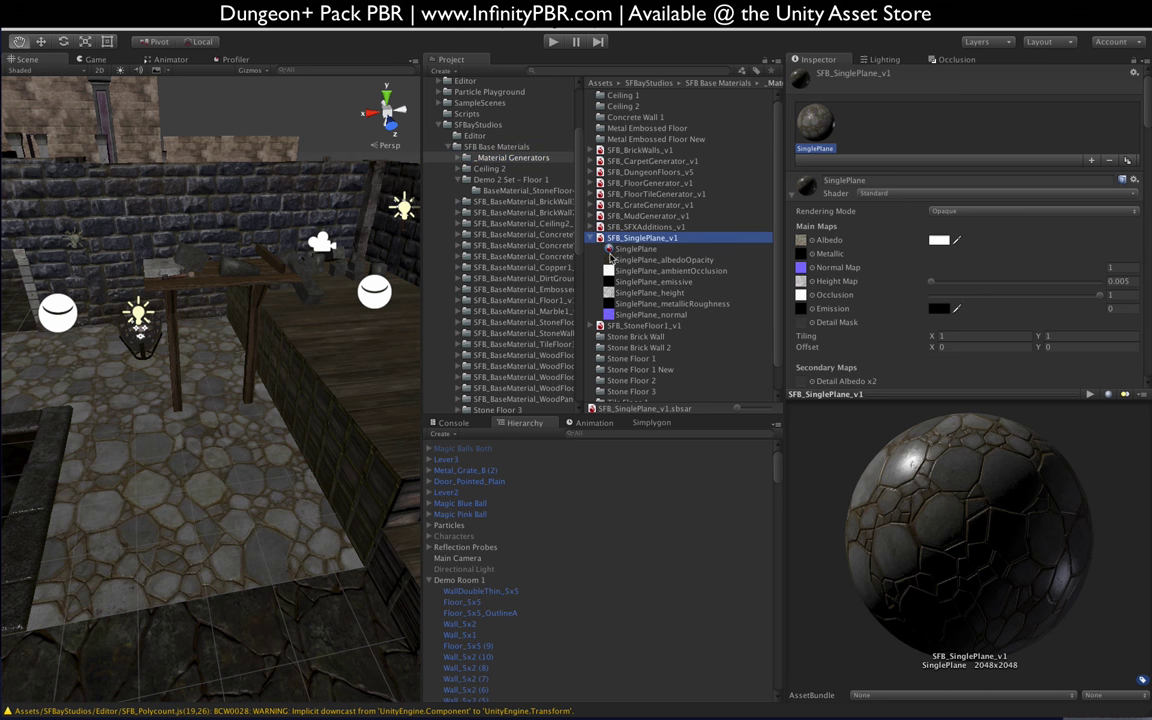
click(485, 18)
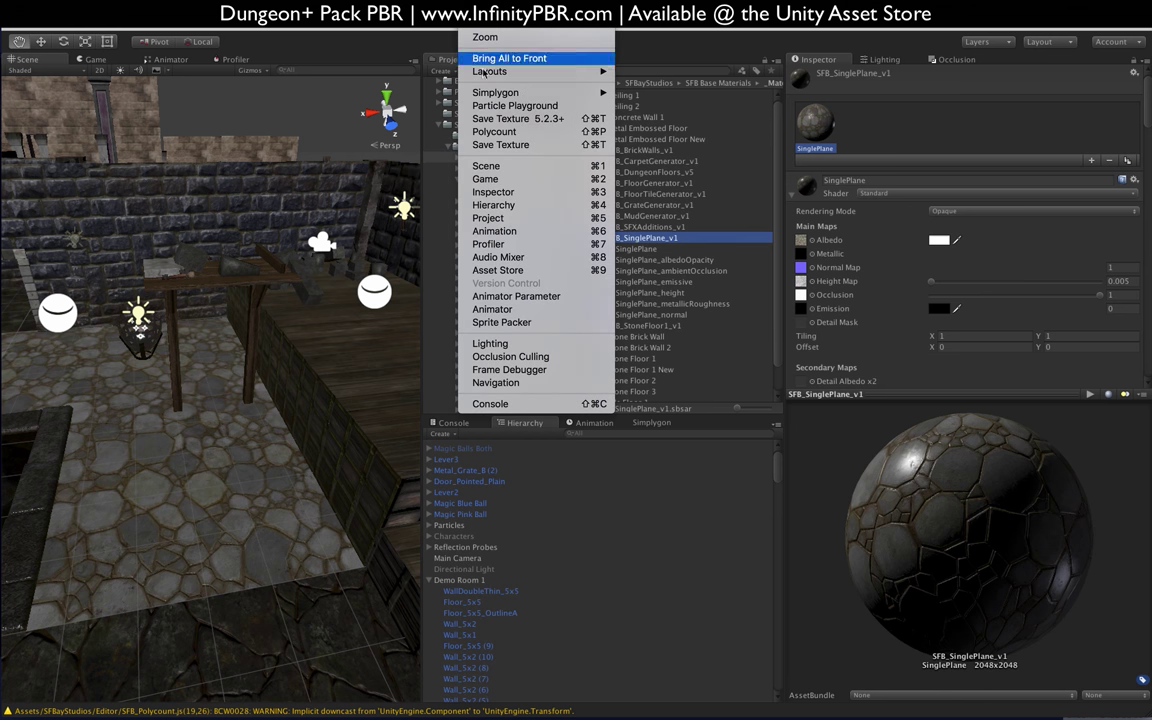
click(492, 144)
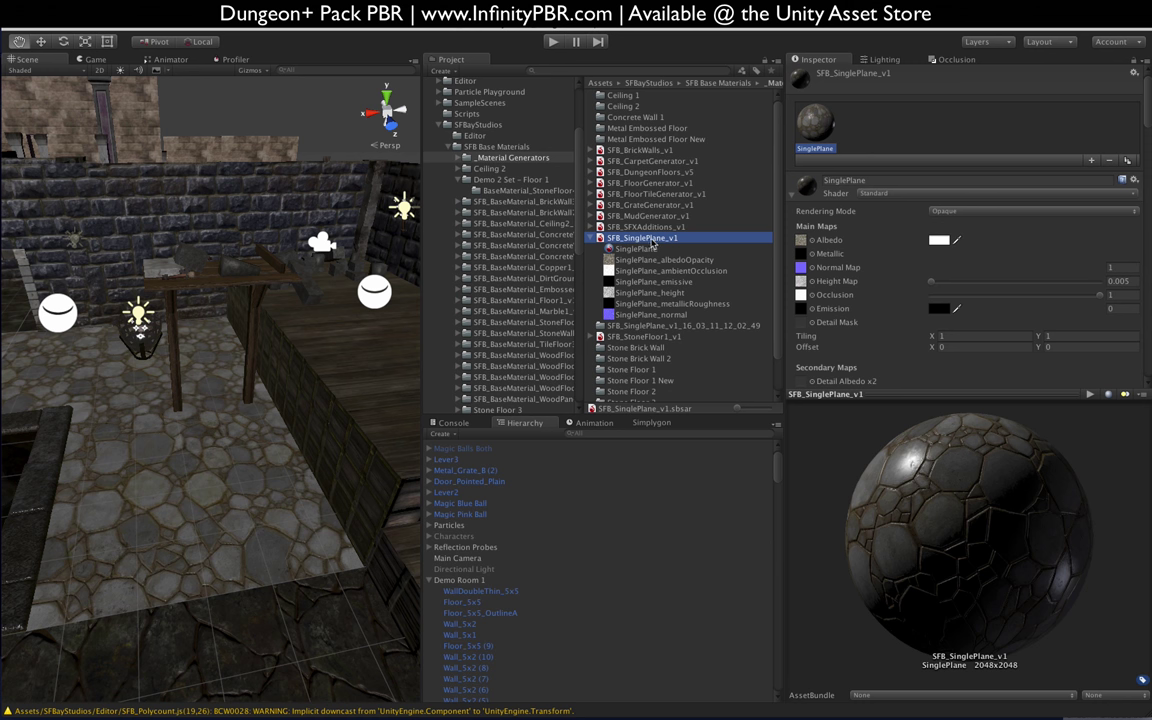
Rename the newly exported SFB_SinglePlane_v1 texture folder in _Material Generators as "Demo 2 Floor 1"
click(463, 158)
click(530, 234)
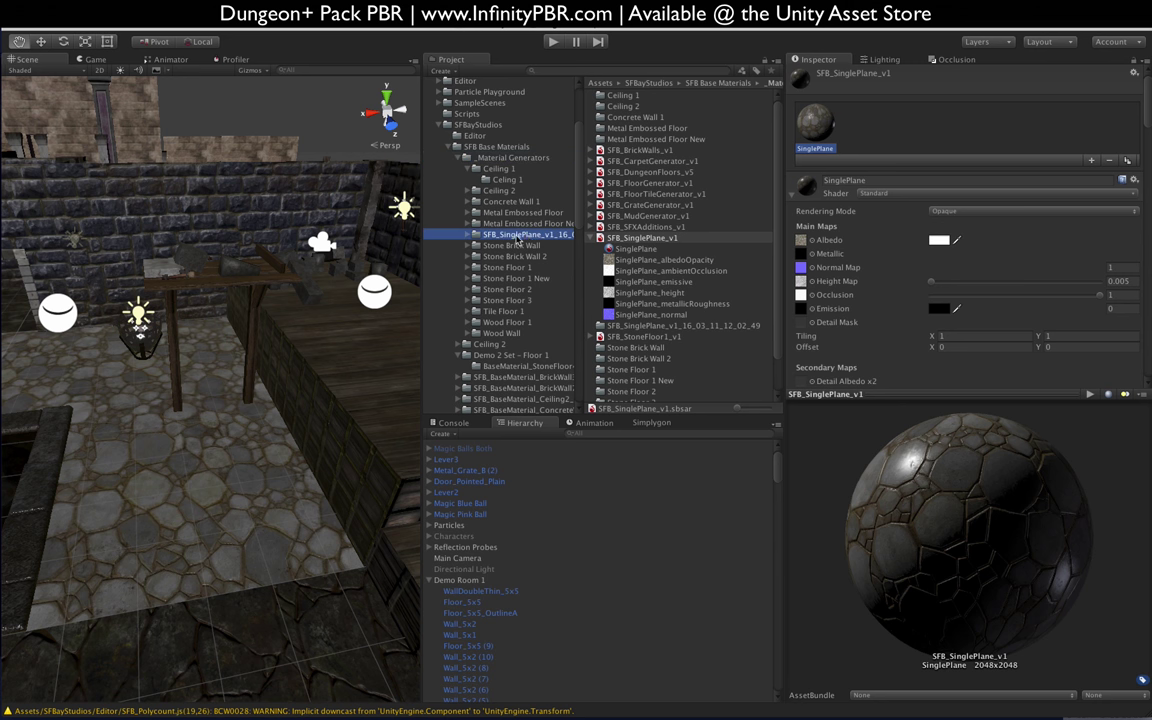
key(Return)
text(Demo 2 Floor 1)
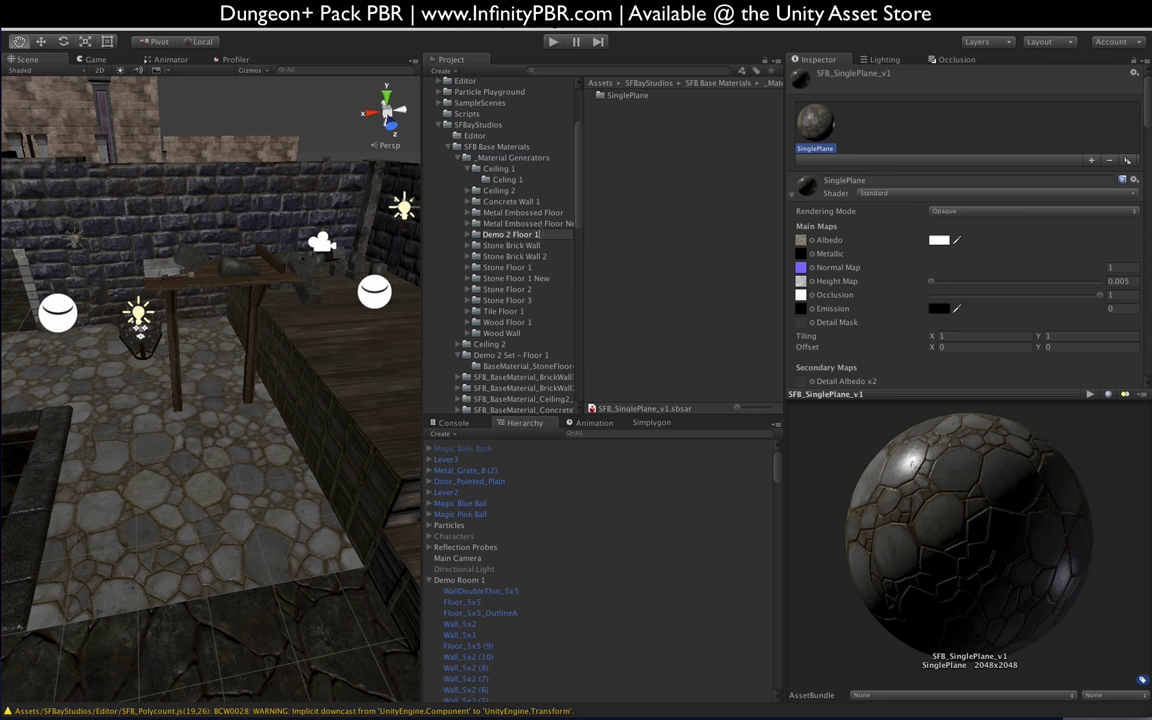
key(Return)
Rename the SinglePlane material inside the Demo 2 Floor 1 folder's SinglePlane subfolder as "Demo 2 Floor 1"
click(469, 212)
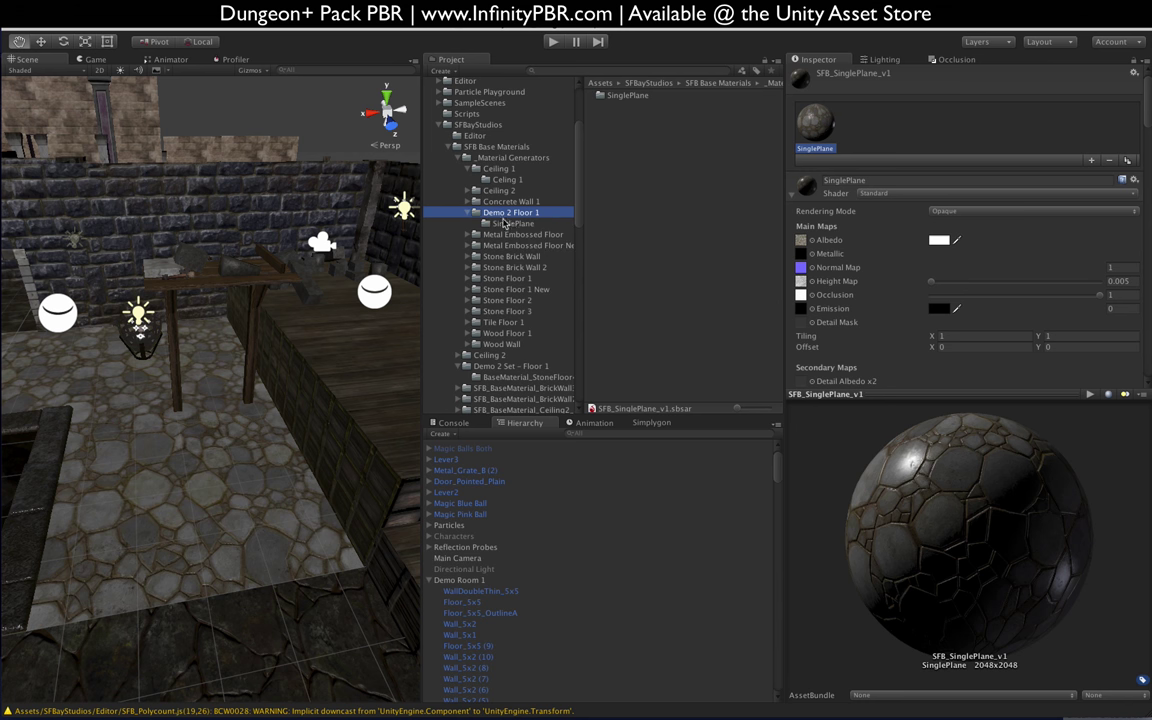
click(492, 222)
click(627, 95)
key(Return)
text(D)
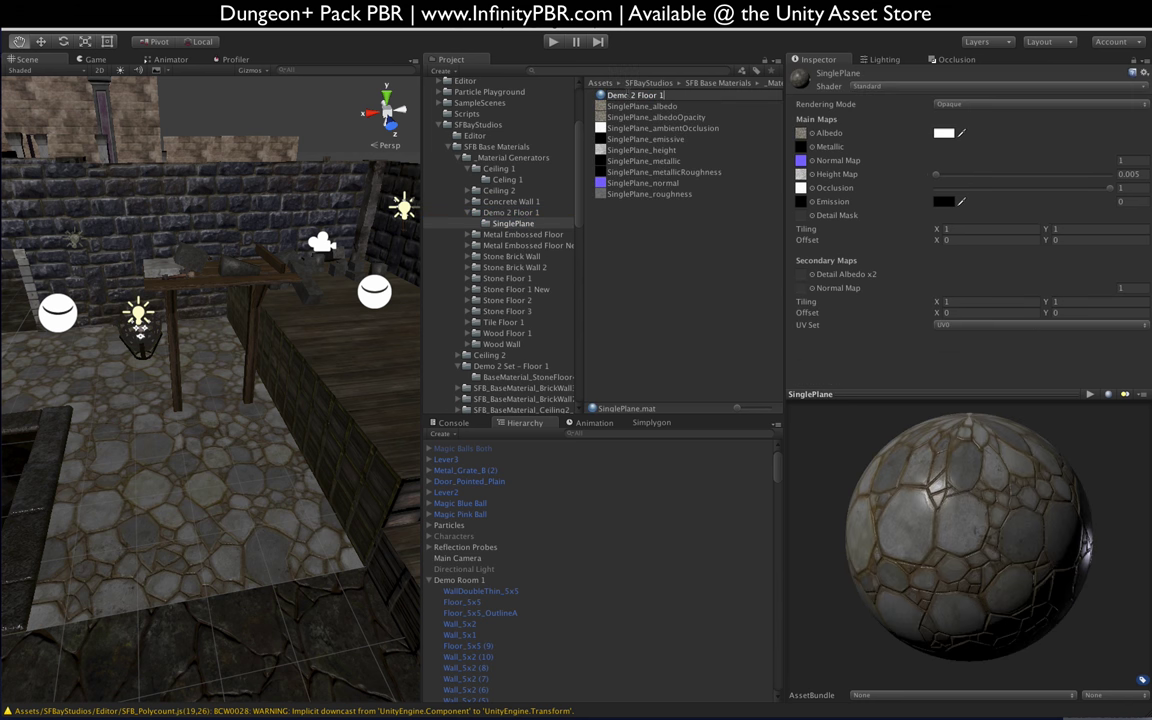
text(emo 2 Floor 1)
key(Return)
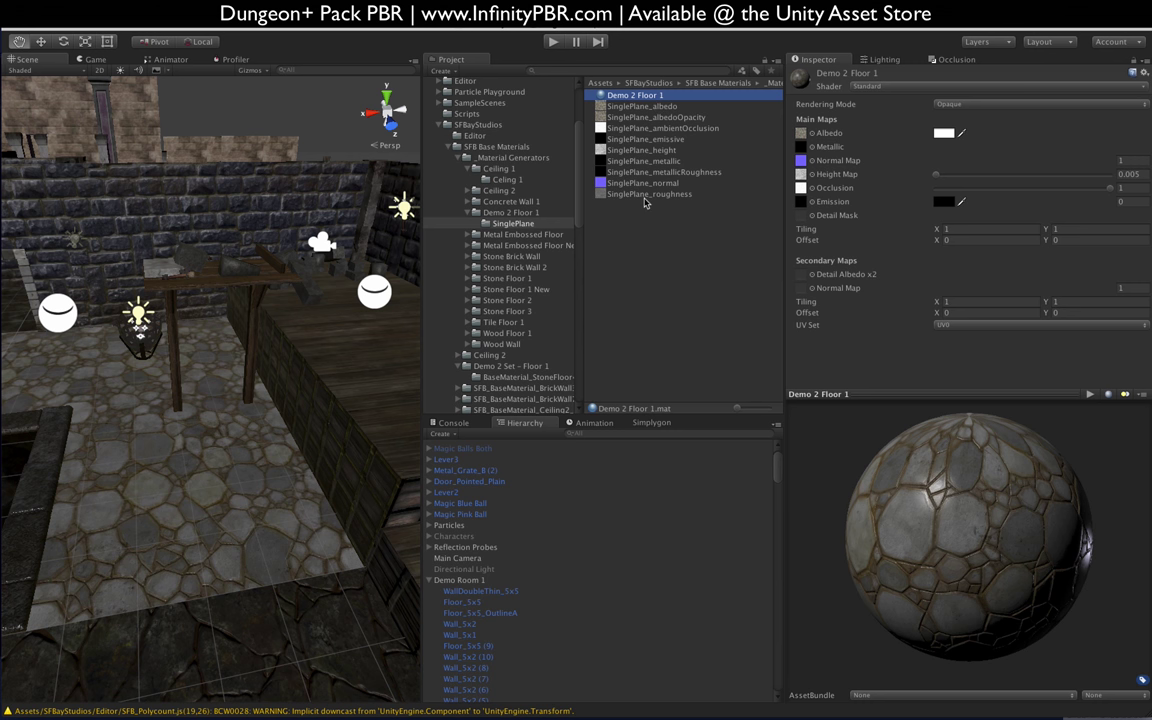
Delete the SinglePlane albedo, emissive, metallic and roughness textures from the exported folder
click(668, 106)
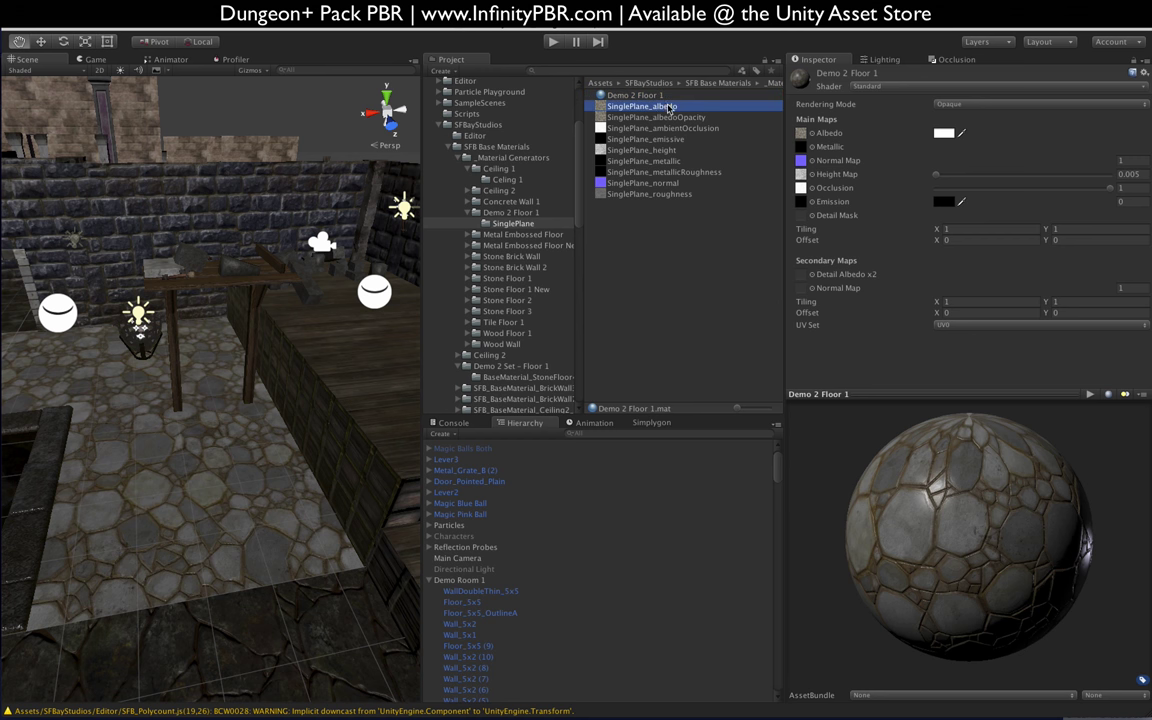
ctrl+click(672, 140)
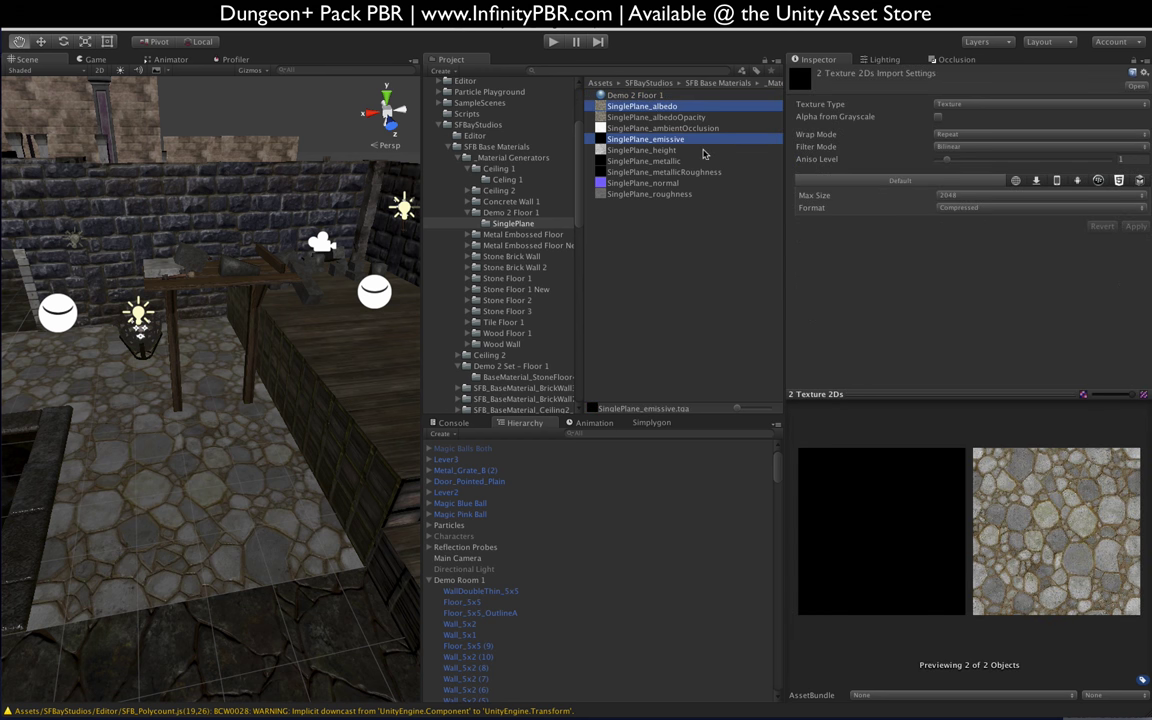
ctrl+click(610, 161)
ctrl+click(672, 184)
ctrl+click(672, 184)
ctrl+click(656, 194)
right_click(651, 194)
click(698, 240)
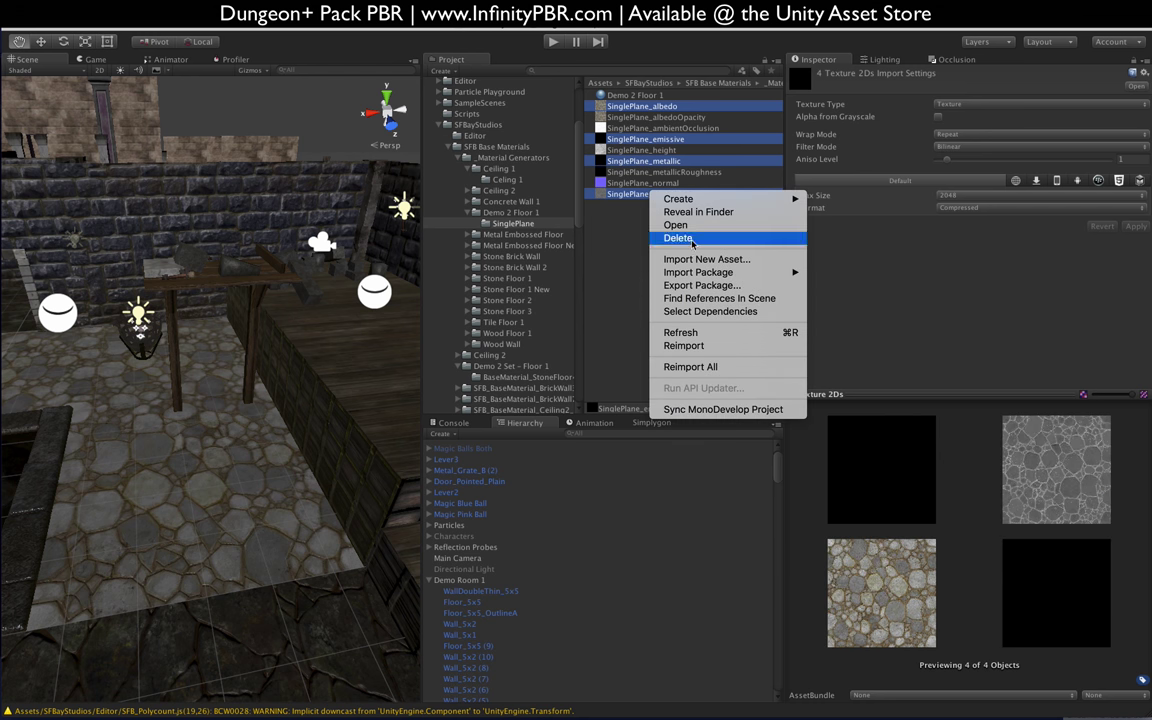
key(Return)
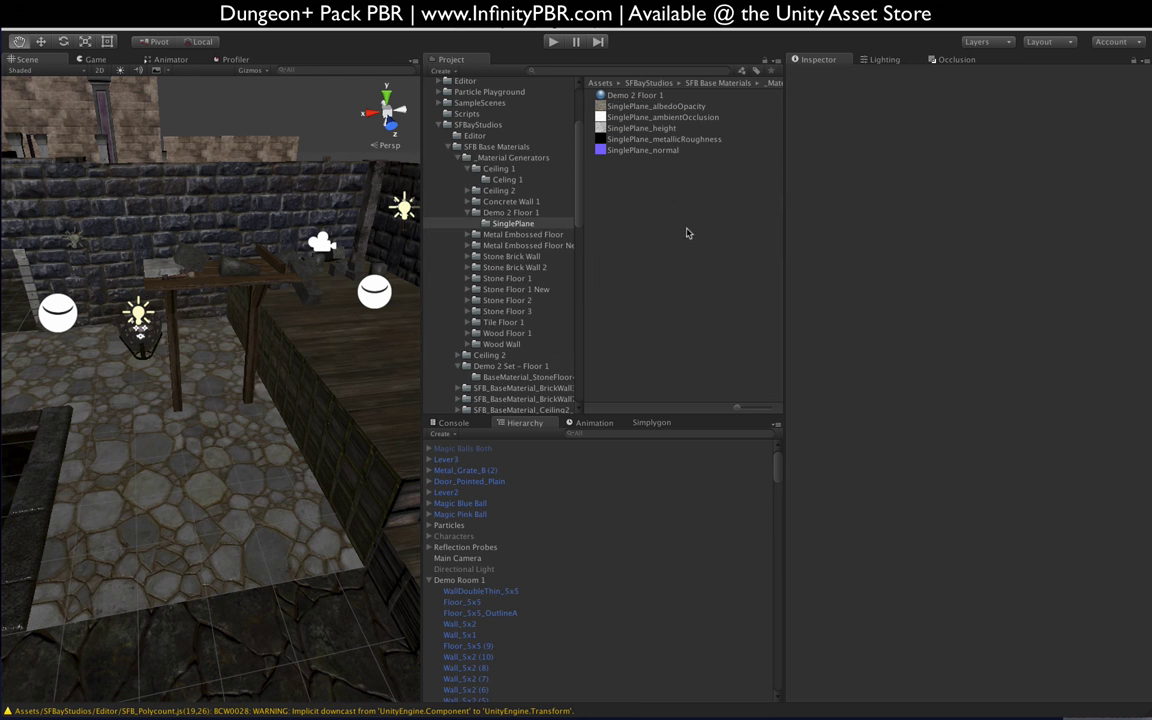
Assign SinglePlane_metallicRoughness to the Demo 2 Floor 1 material's Metallic map and apply that material to the room's floor tiles
click(658, 96)
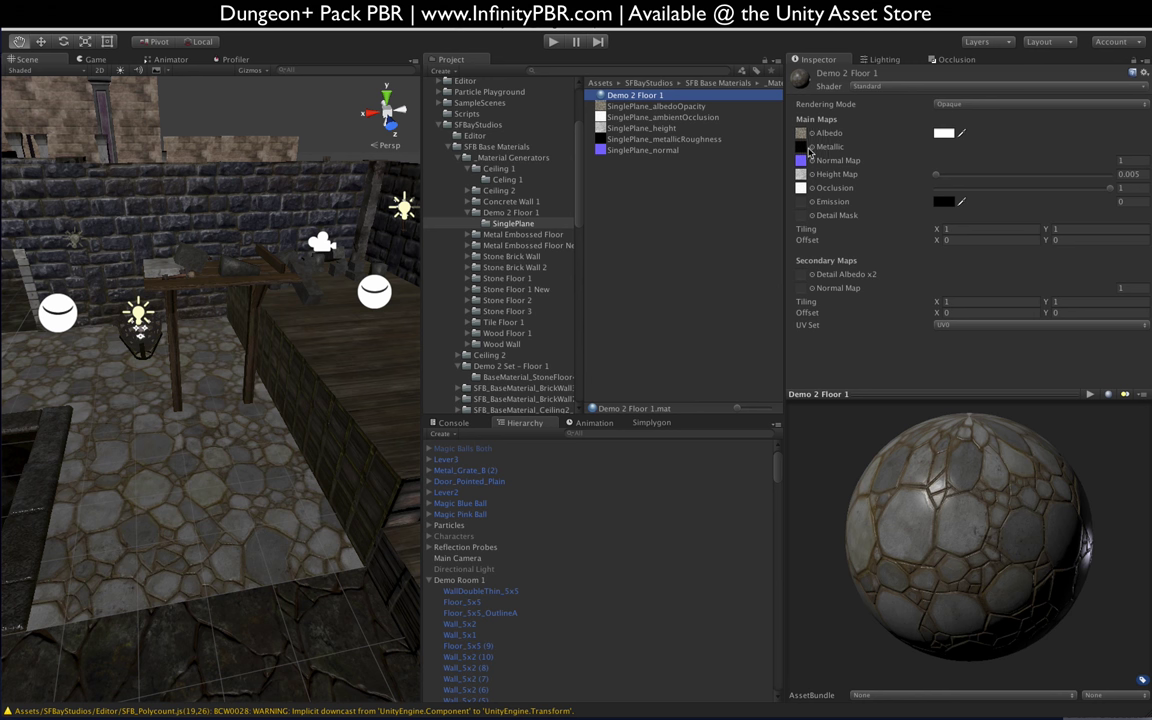
drag(698, 141, 804, 148)
drag(615, 97, 230, 451)
drag(634, 97, 190, 490)
scroll(47, 362, down, 5)
drag(612, 95, 74, 478)
scroll(186, 514, up, 5)
alt+drag(186, 514, 206, 366)
scroll(221, 401, up, 3)
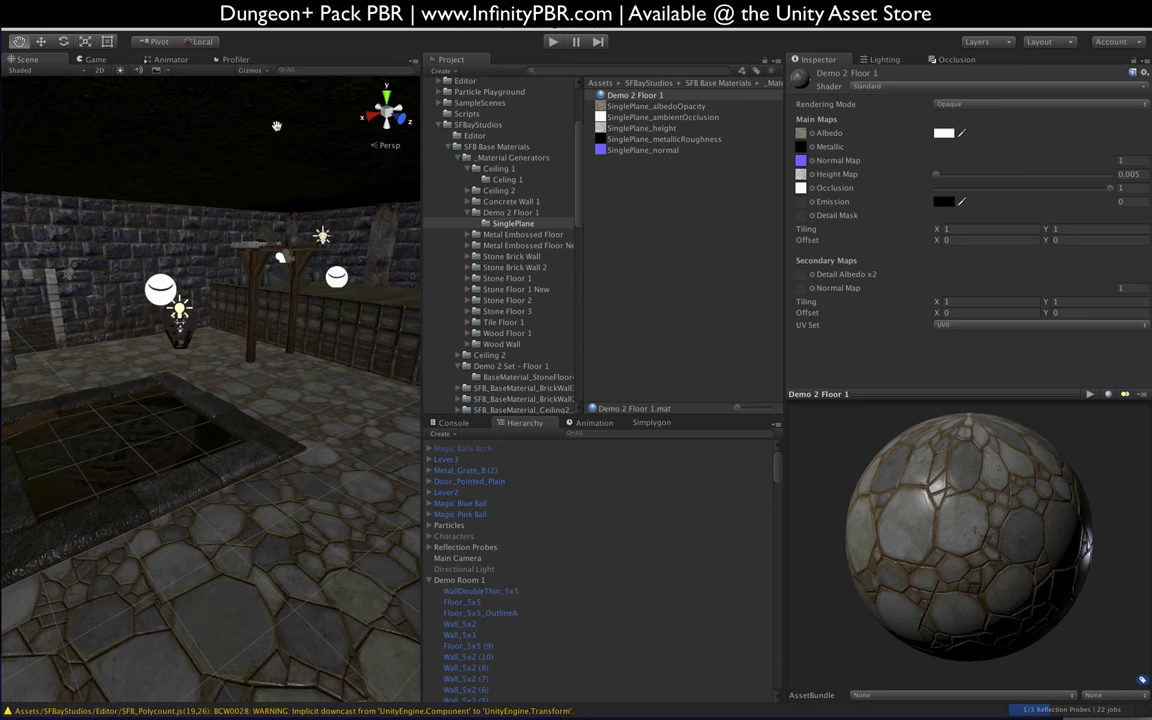
Open the 5x5 Border 1 folder under Floors in SFB_Dungeon's Procedural Materials
alt+drag(282, 177, 280, 480)
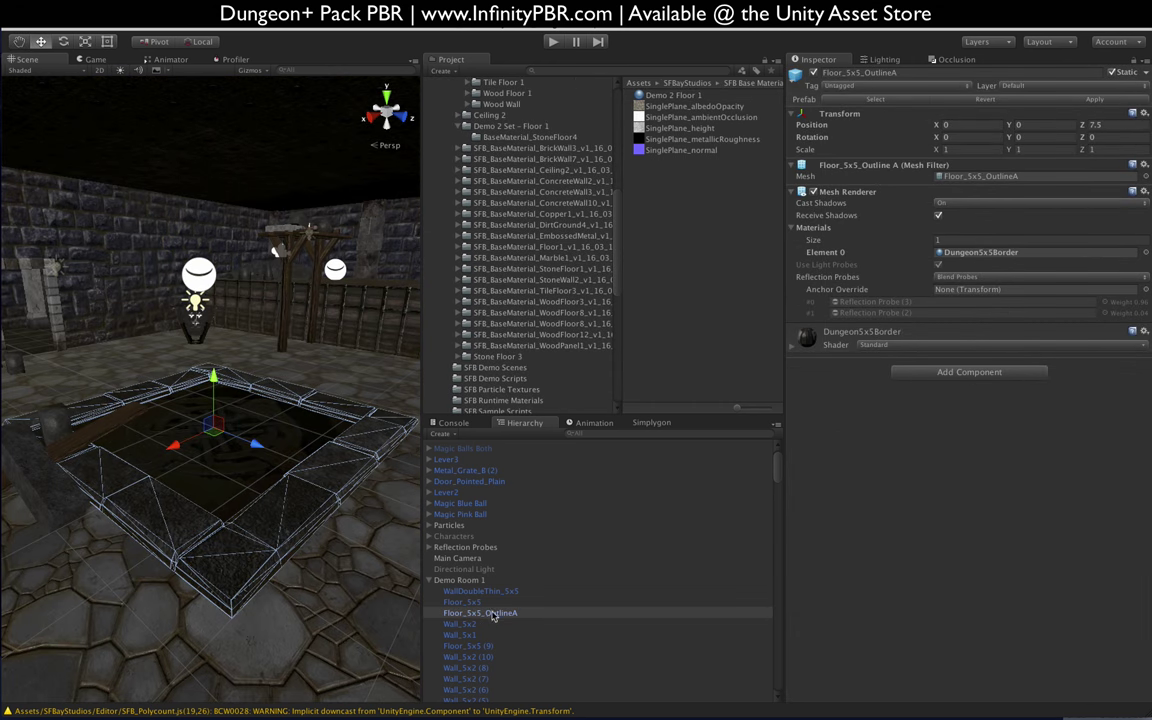
scroll(509, 292, up, 10)
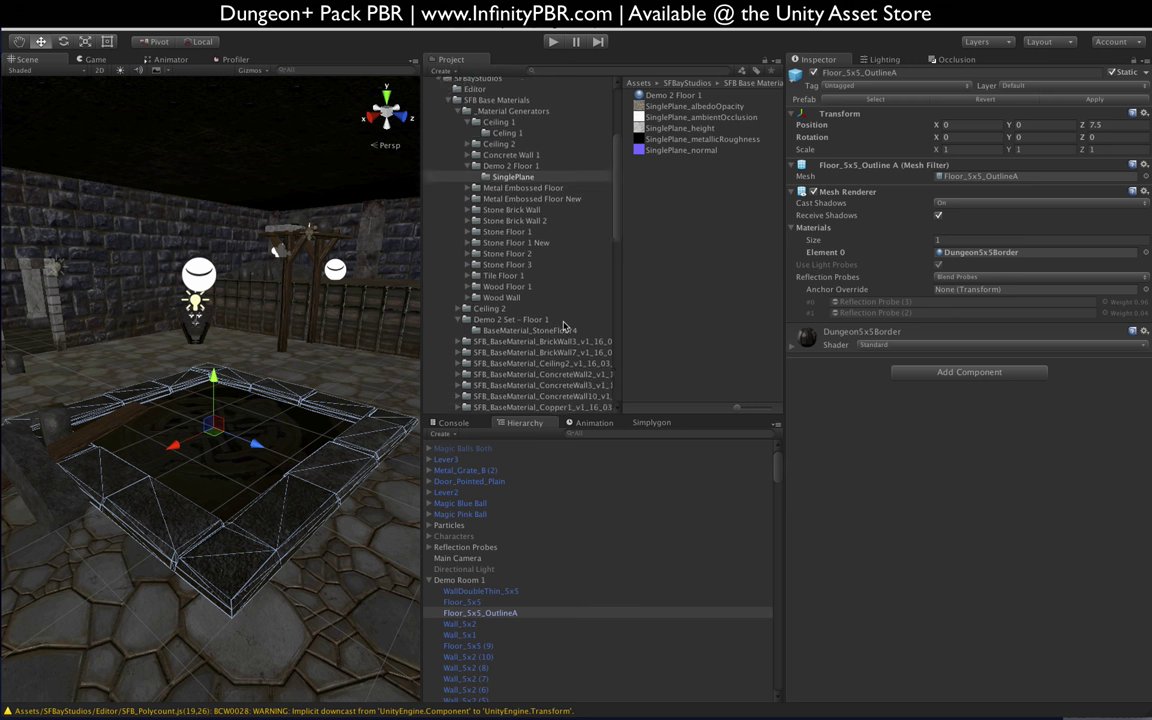
click(468, 199)
scroll(477, 300, down, 10)
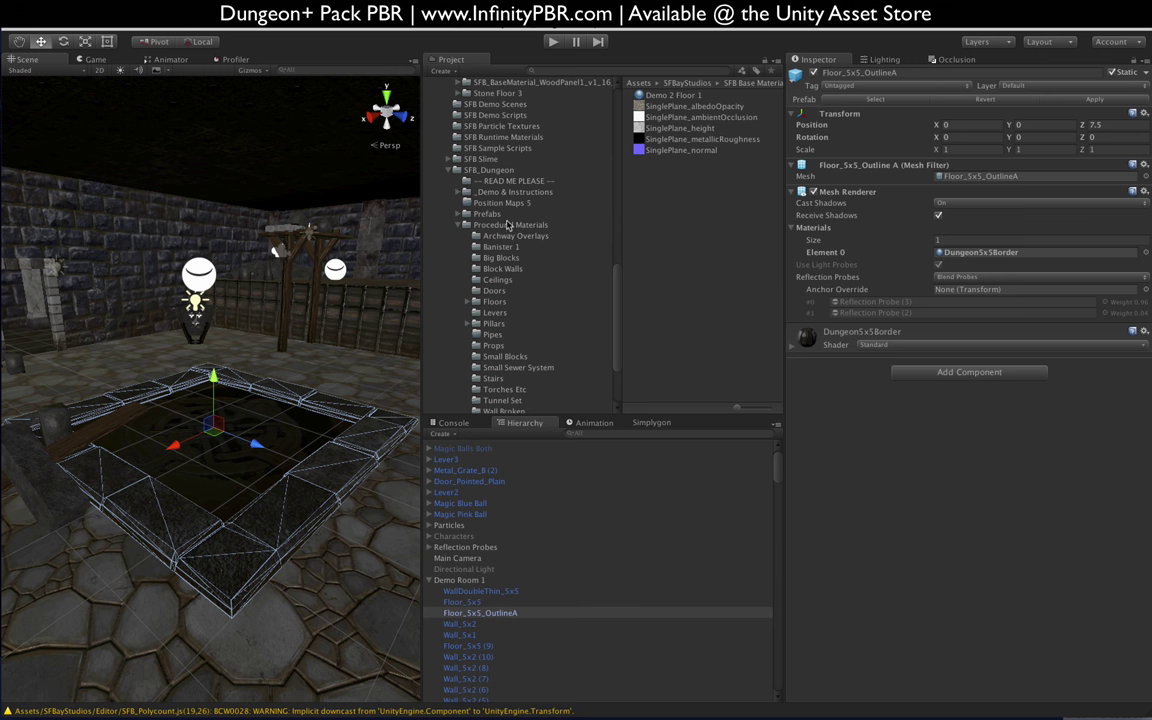
scroll(466, 270, down, 5)
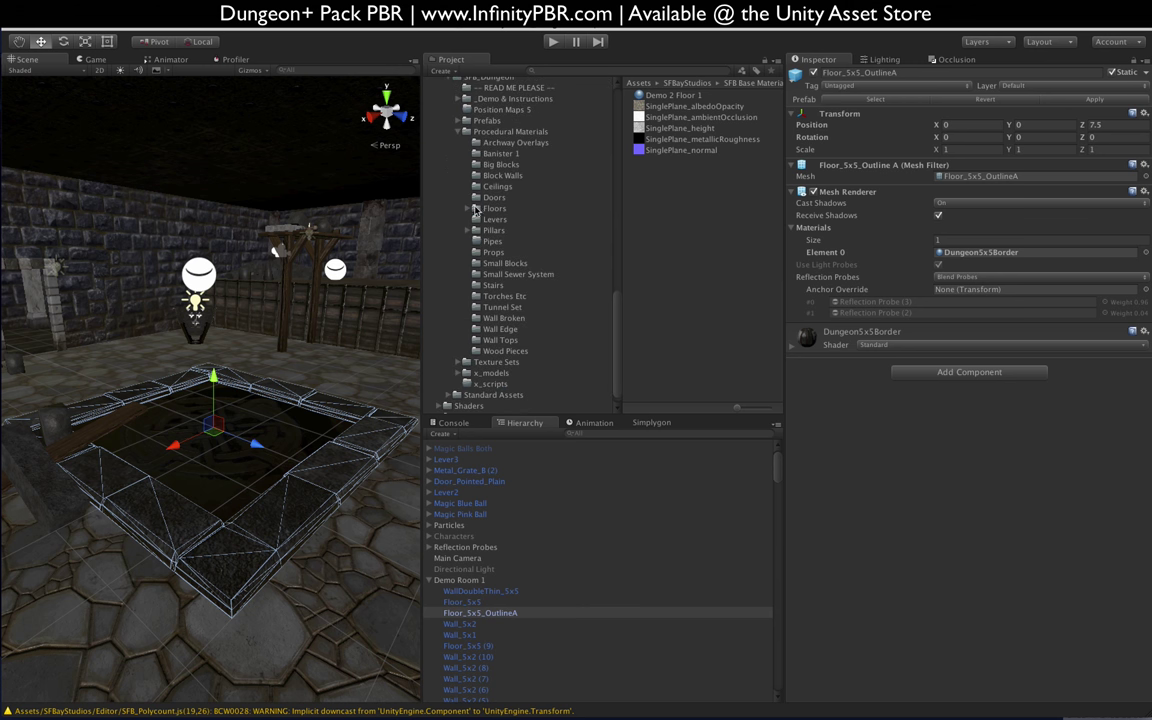
click(467, 209)
click(493, 221)
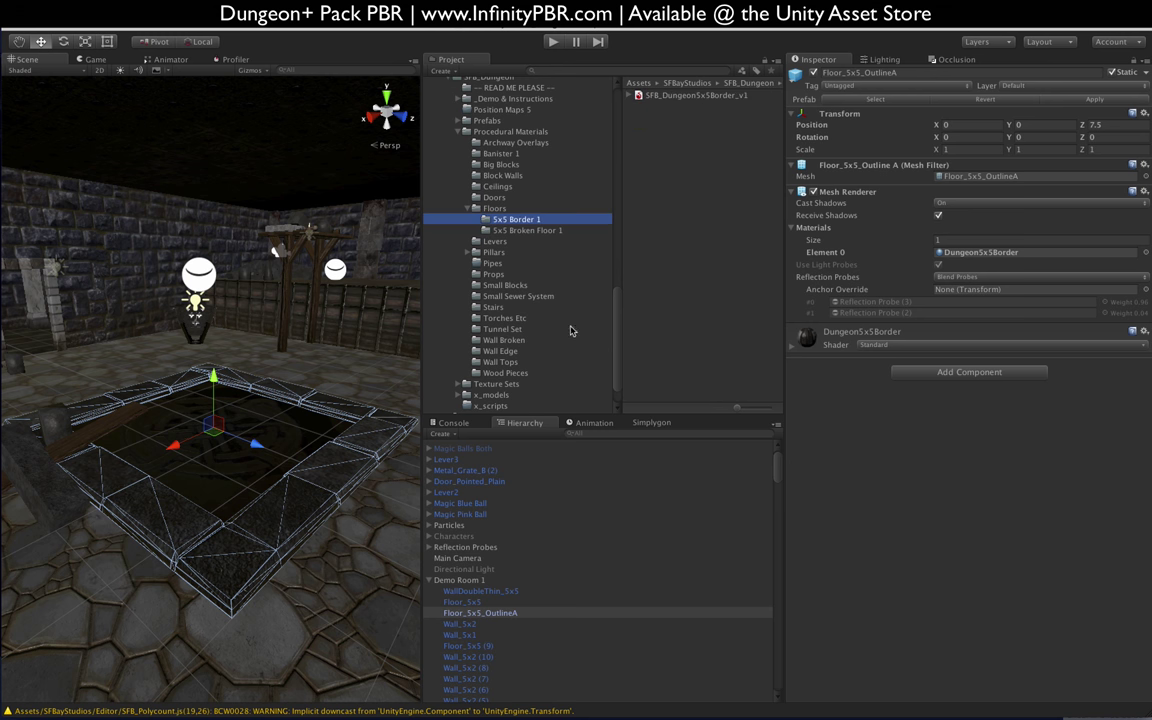
Expand the SFB_Dungeon5x5Border_v1 substance and apply its Dungeon5x5Border material to the stone border around the floor pit
click(629, 95)
click(648, 107)
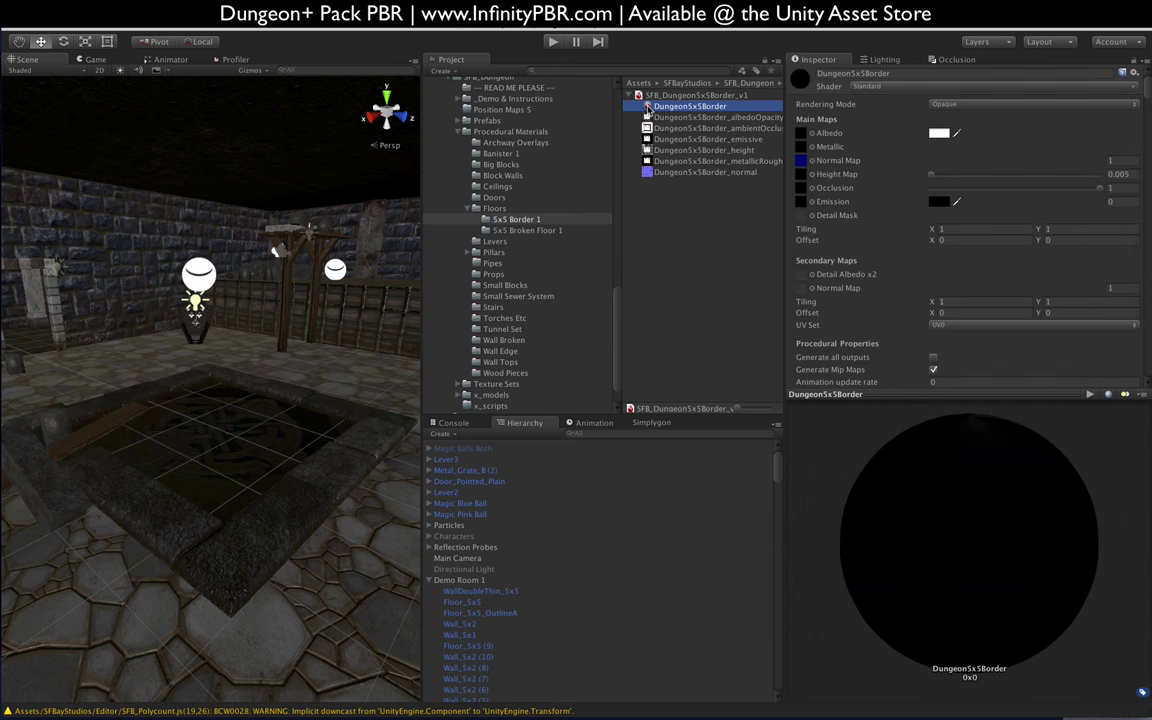
drag(648, 107, 301, 501)
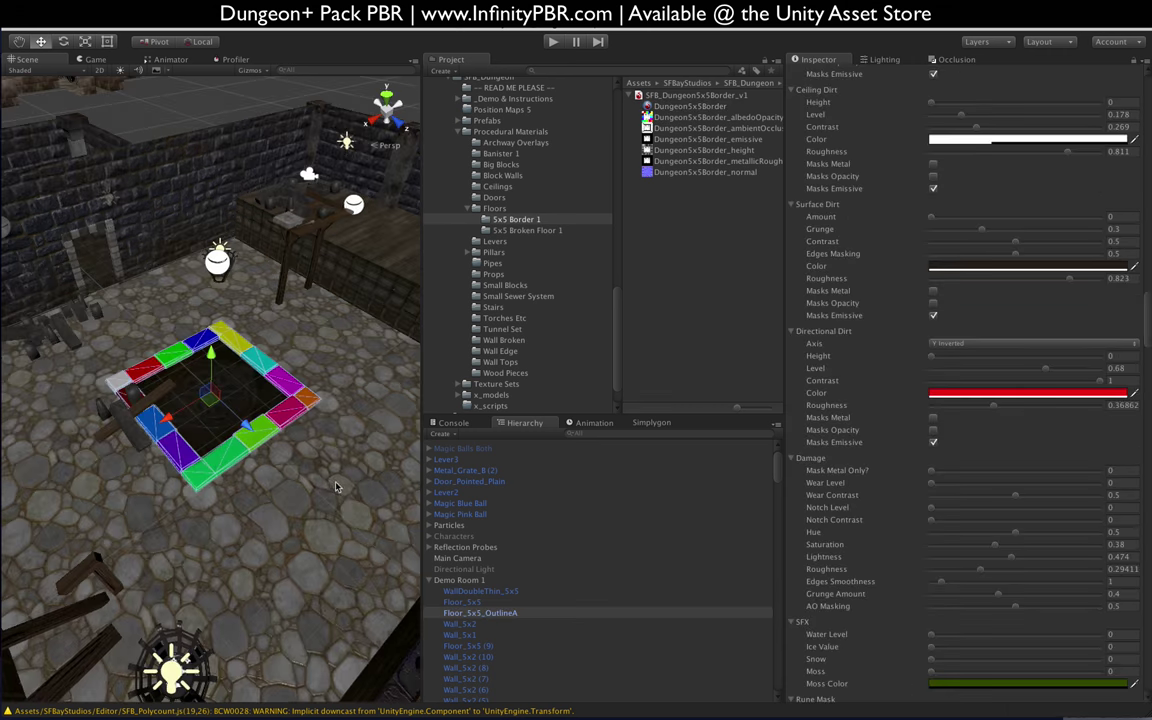
Examine the colored border blocks and the SFB_Dungeon5x5Border_v1 substance's Texture Masking and Custom Block texture inputs
scroll(324, 483, up, 3)
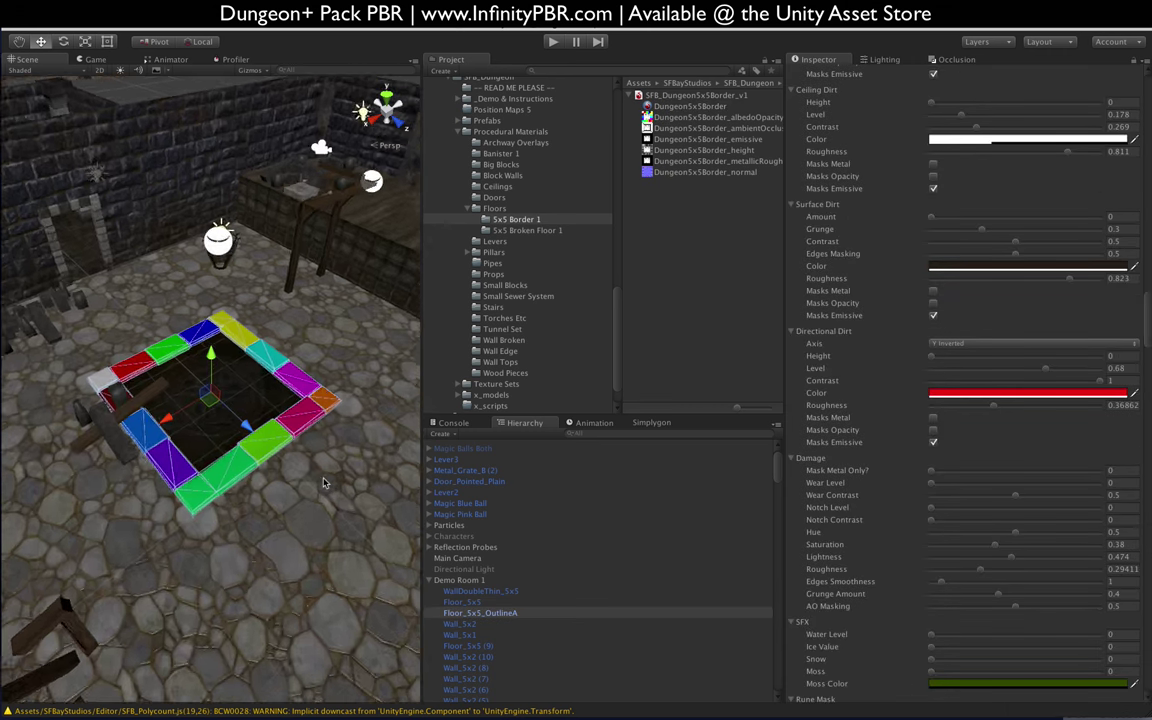
alt+drag(327, 478, 530, 260)
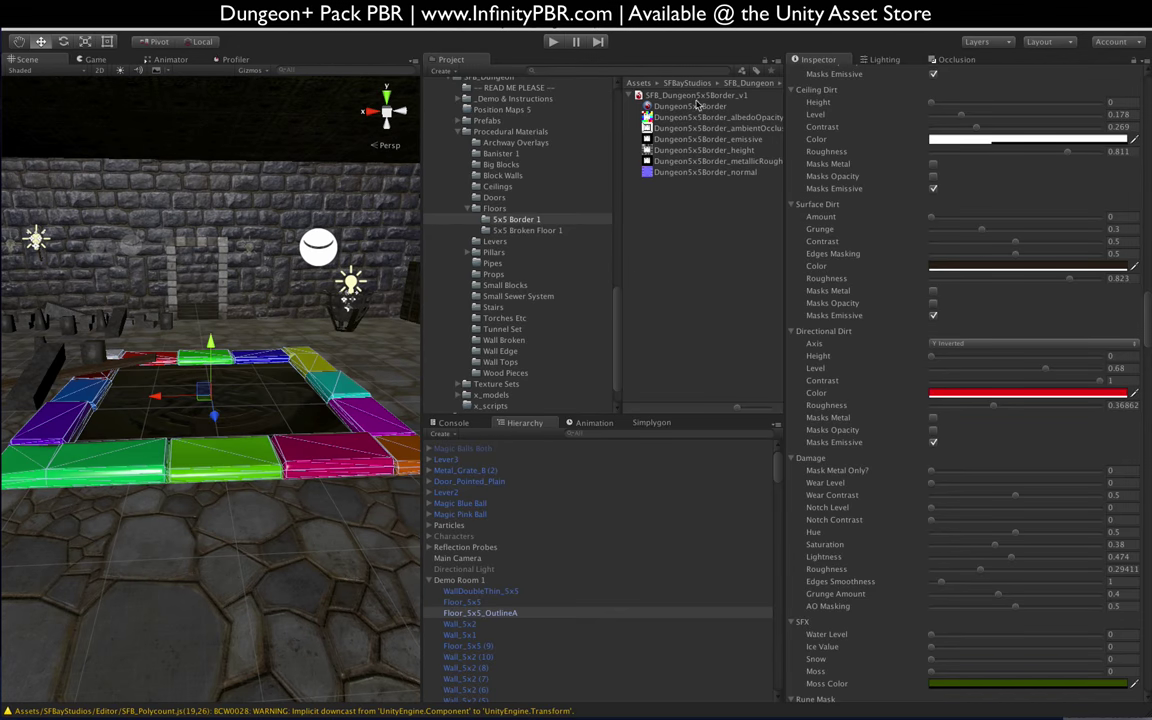
click(660, 97)
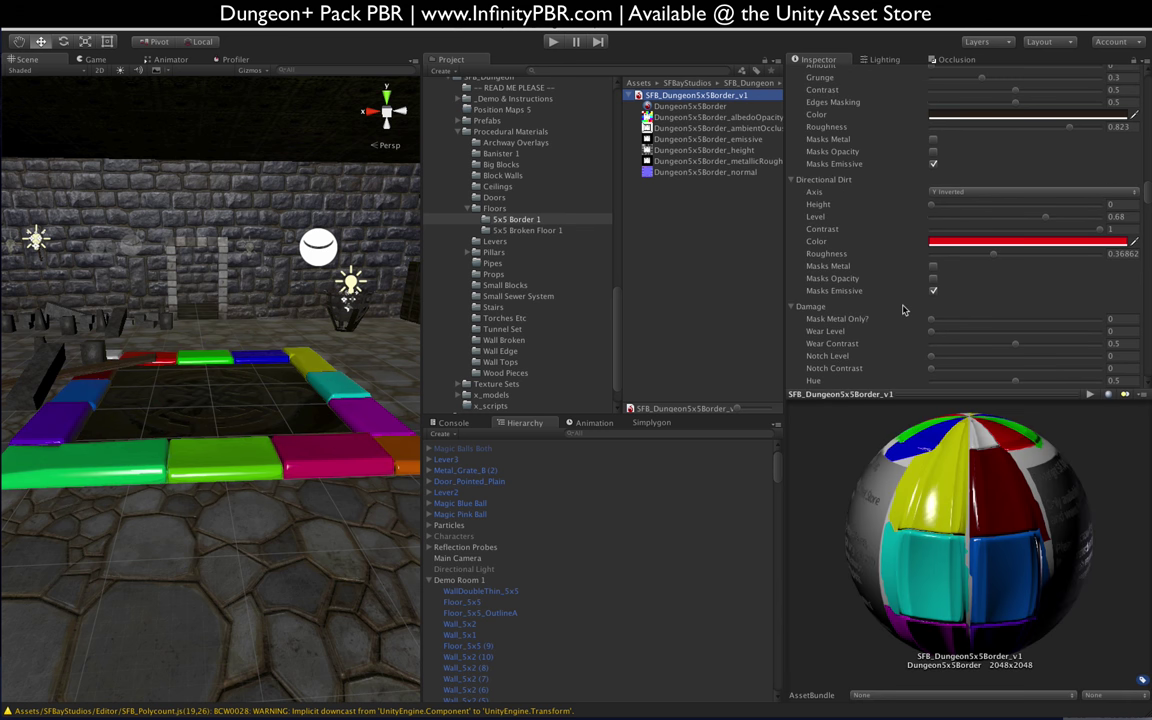
scroll(905, 310, down, 10)
scroll(903, 310, down, 2)
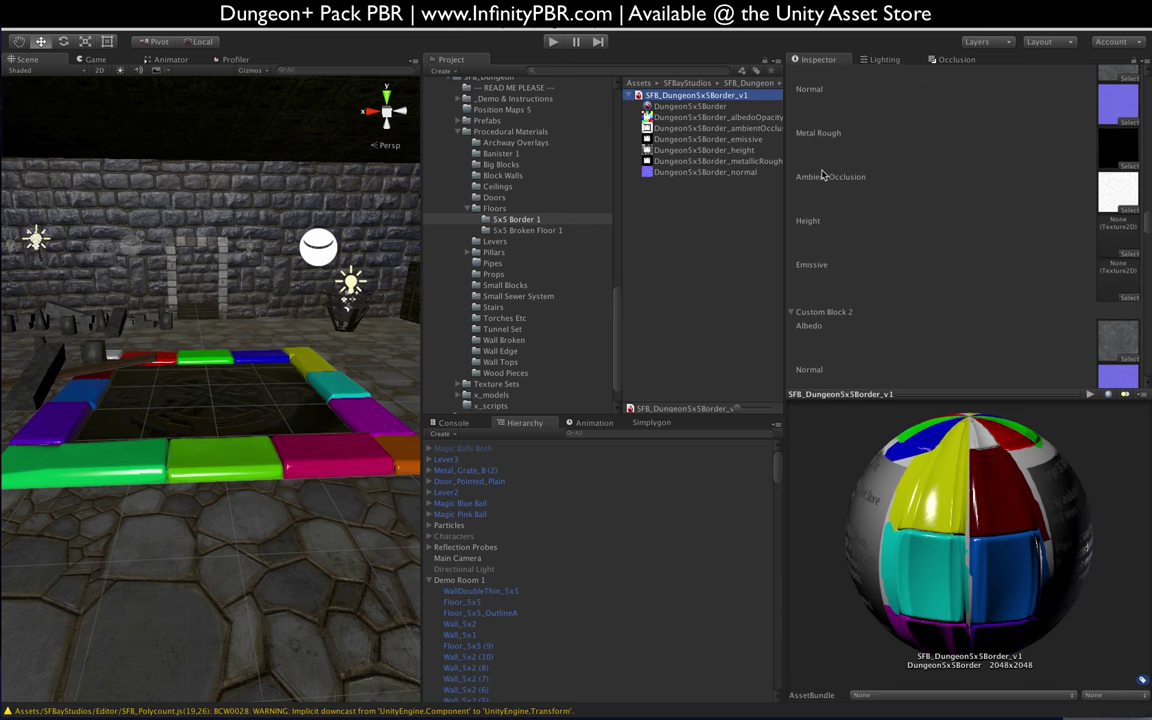
scroll(821, 187, up, 10)
scroll(821, 187, up, 5)
scroll(830, 160, down, 2)
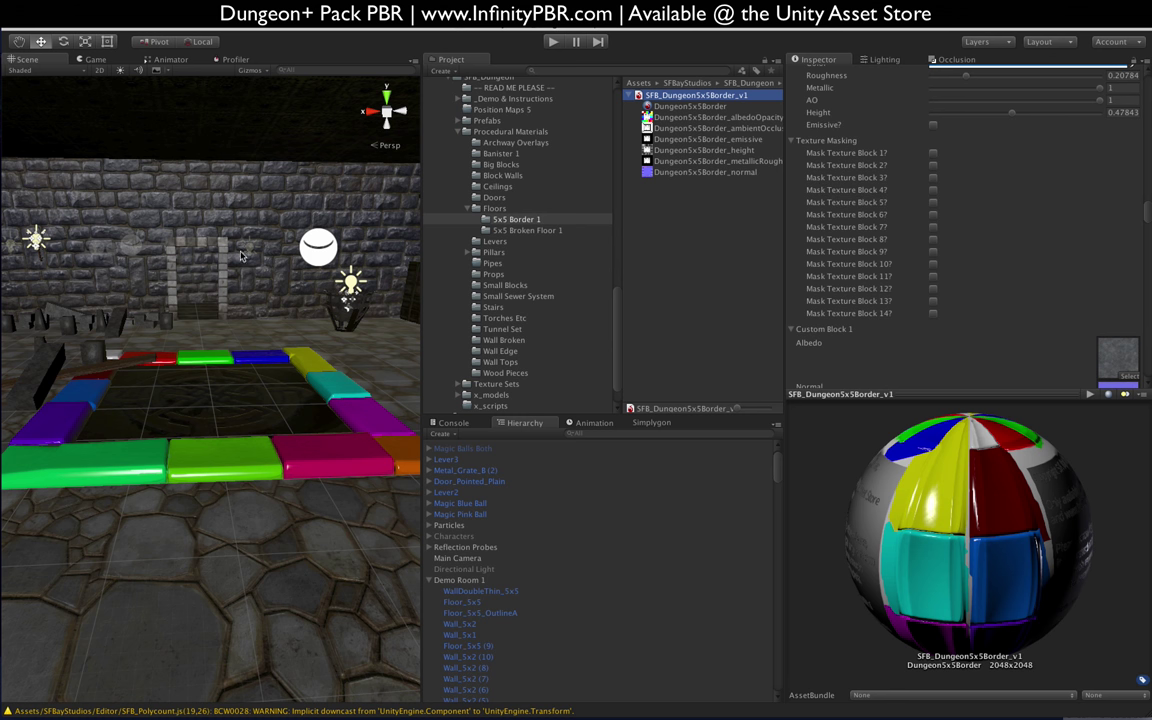
scroll(835, 258, down, 4)
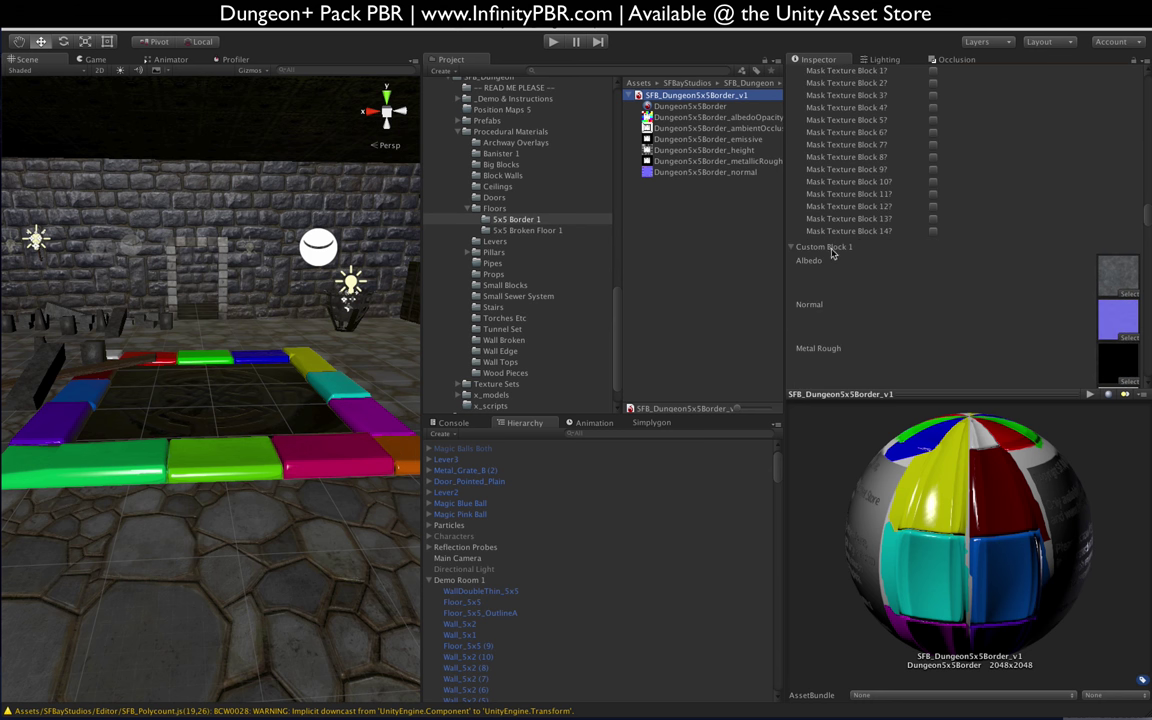
scroll(950, 200, down, 6)
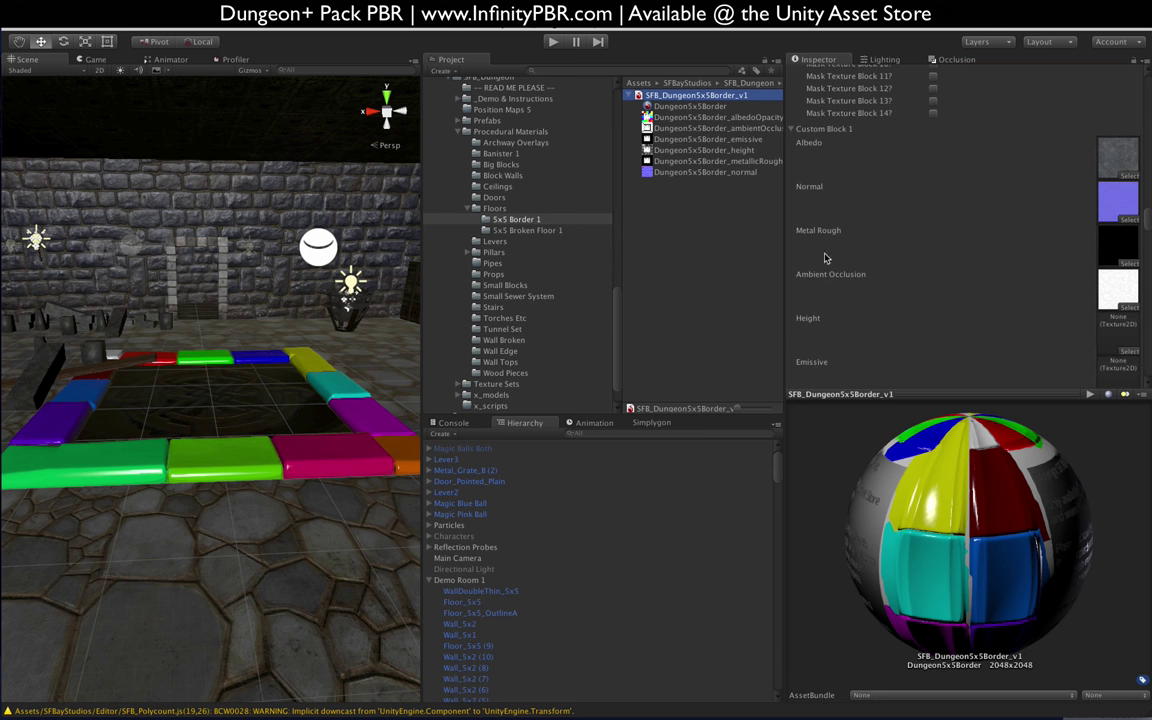
scroll(1087, 222, down, 3)
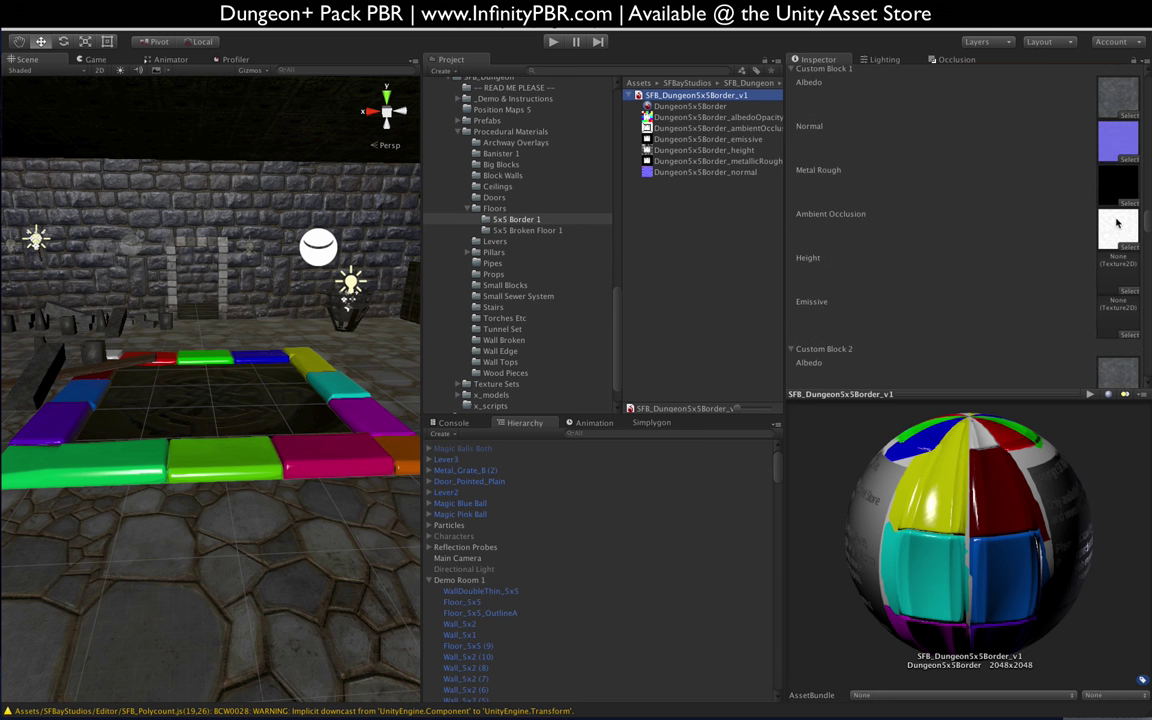